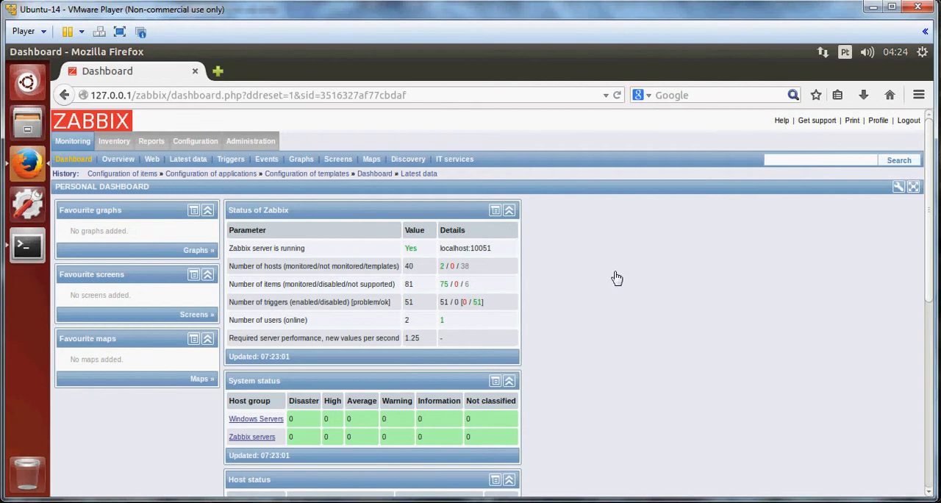
Scroll through the personal dashboard to examine its status panels.
{"action": "scroll", "coordinate": [618, 278], "scroll_direction": "down", "scroll_amount": 1}
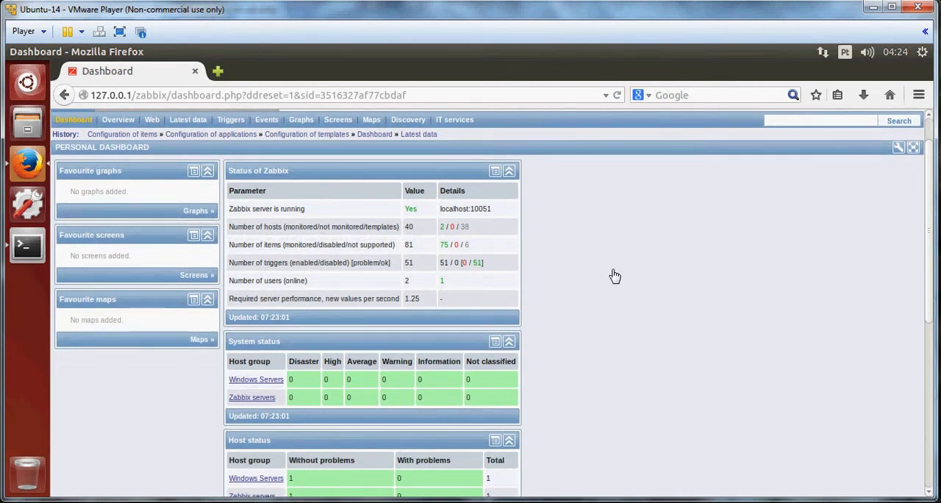
{"action": "scroll", "coordinate": [592, 298], "scroll_direction": "down", "scroll_amount": 4}
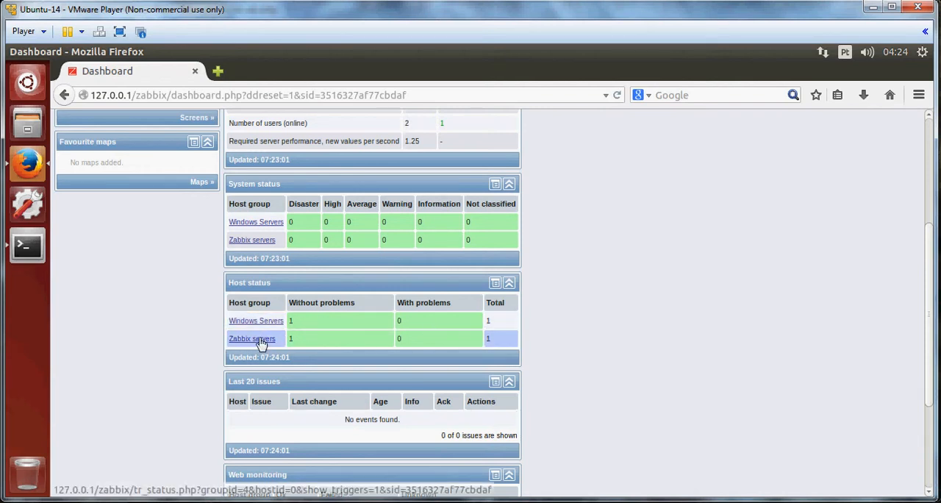
{"action": "scroll", "coordinate": [479, 350], "scroll_direction": "down", "scroll_amount": 3}
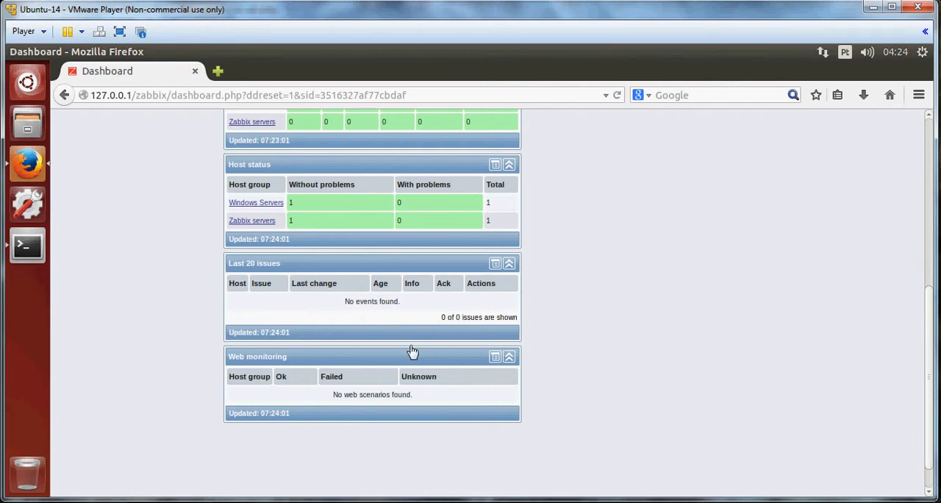
{"action": "scroll", "coordinate": [412, 352], "scroll_direction": "up", "scroll_amount": 2}
{"action": "scroll", "coordinate": [412, 352], "scroll_direction": "up", "scroll_amount": 6}
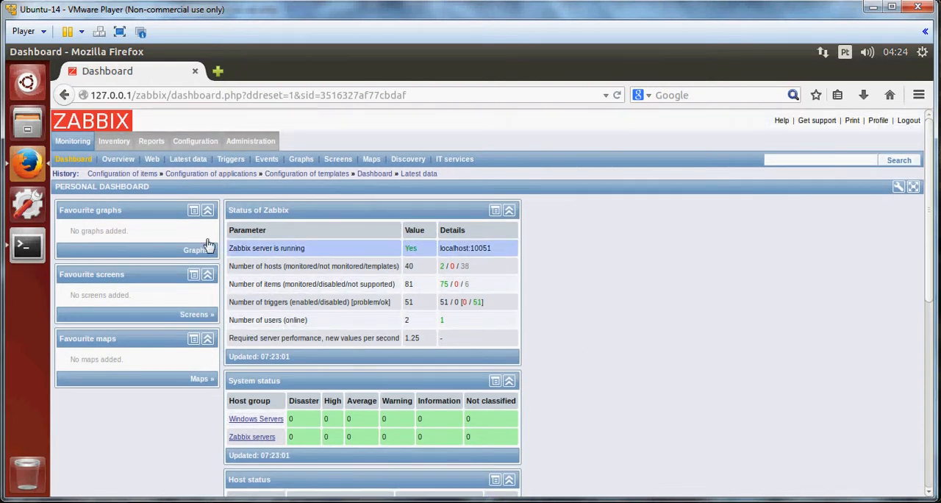
Open the monitoring Overview page and scroll through the trigger status list for both hosts.
{"action": "left_click", "coordinate": [117, 159]}
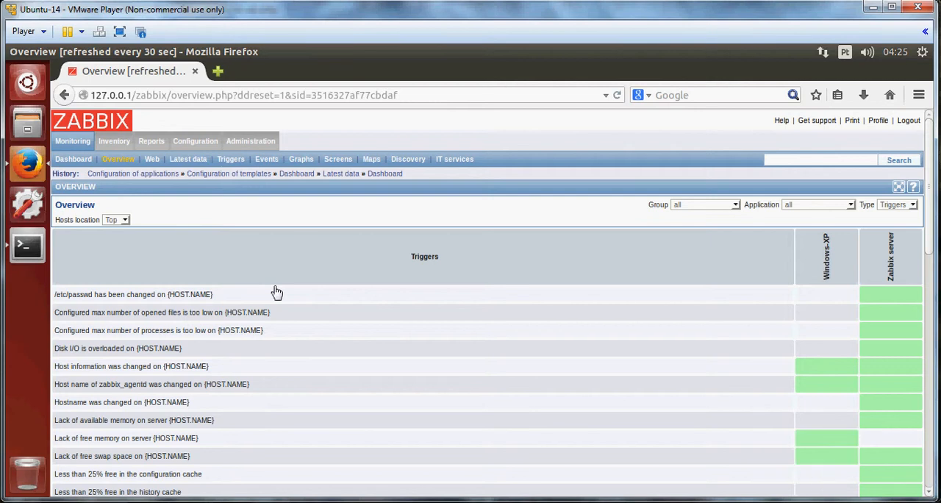
{"action": "scroll", "coordinate": [277, 293], "scroll_direction": "down", "scroll_amount": 3}
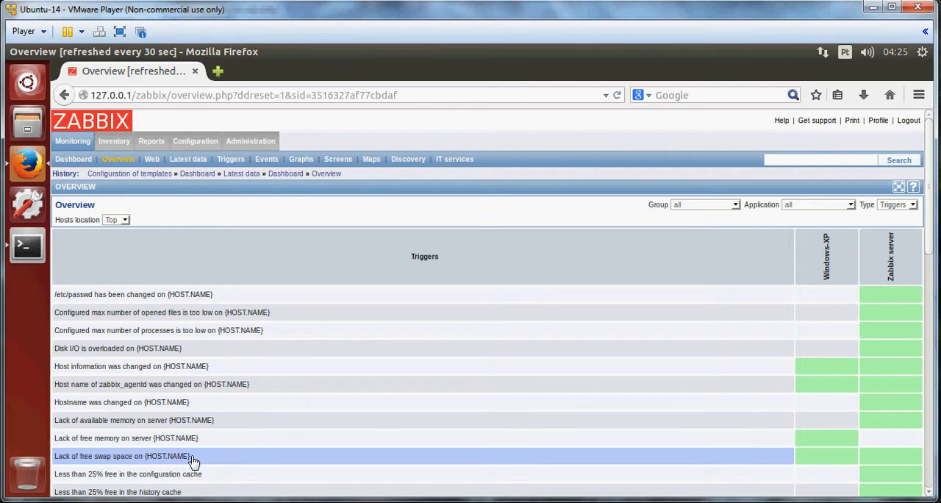
{"action": "scroll", "coordinate": [211, 453], "scroll_direction": "down", "scroll_amount": 2}
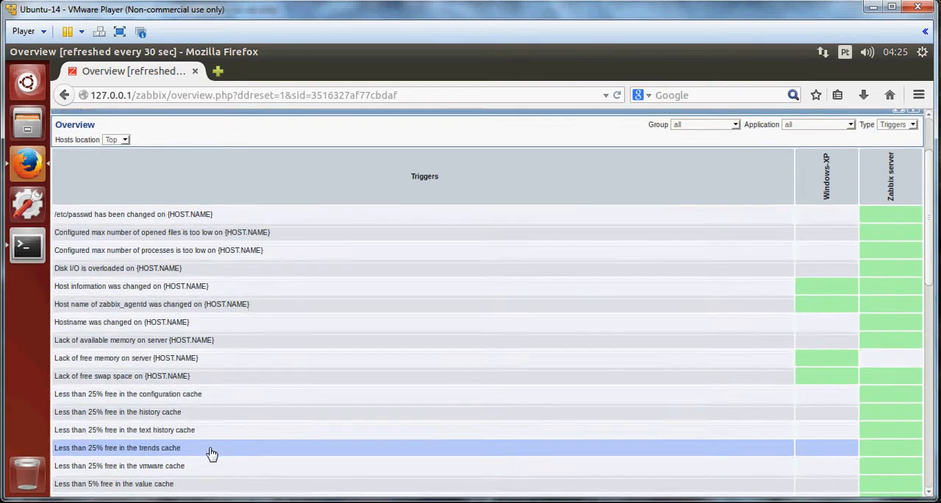
{"action": "scroll", "coordinate": [211, 453], "scroll_direction": "down", "scroll_amount": 2}
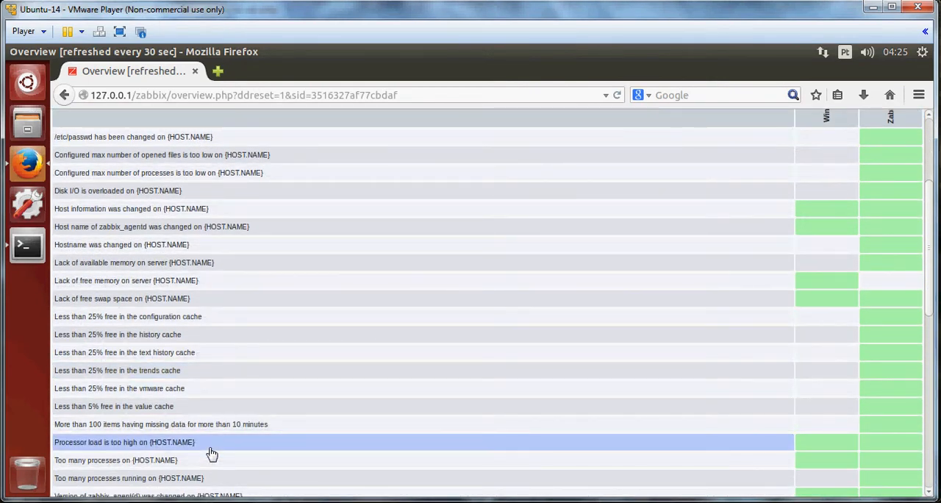
{"action": "scroll", "coordinate": [391, 367], "scroll_direction": "down", "scroll_amount": 3}
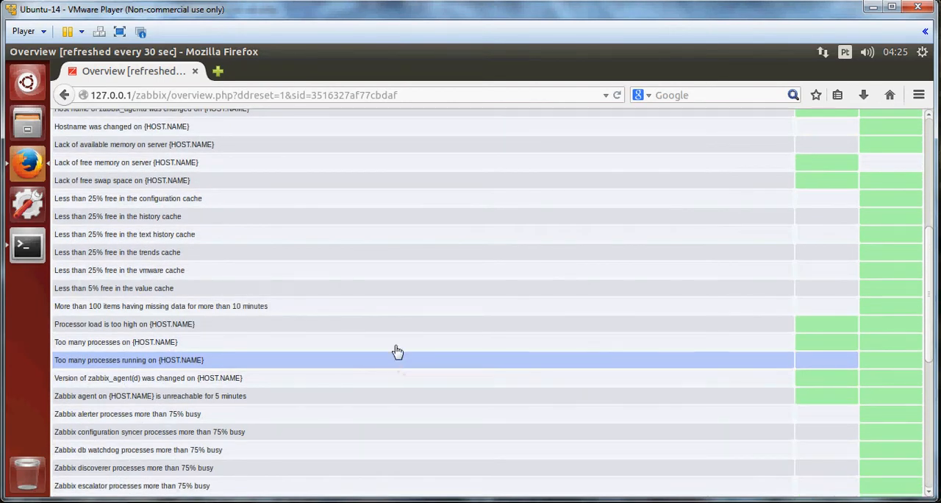
{"action": "scroll", "coordinate": [887, 309], "scroll_direction": "down", "scroll_amount": 4}
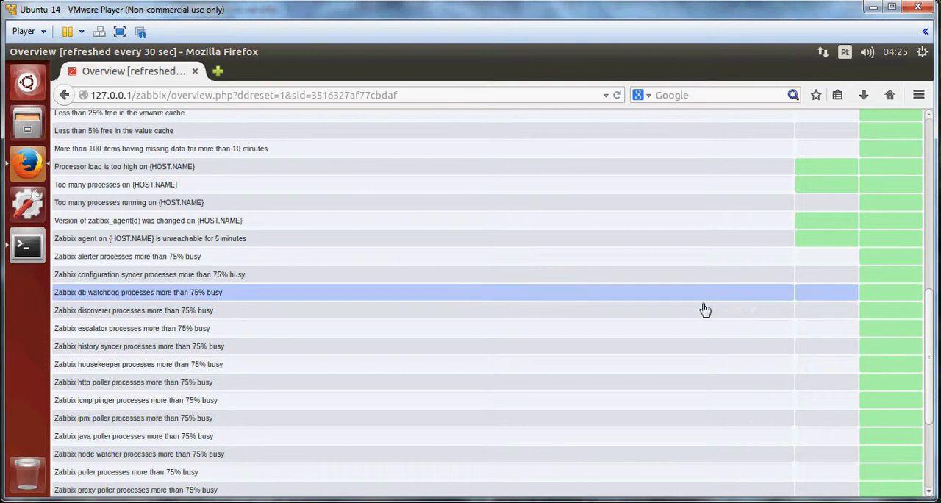
{"action": "scroll", "coordinate": [704, 309], "scroll_direction": "down", "scroll_amount": 2}
{"action": "scroll", "coordinate": [698, 313], "scroll_direction": "down", "scroll_amount": 2}
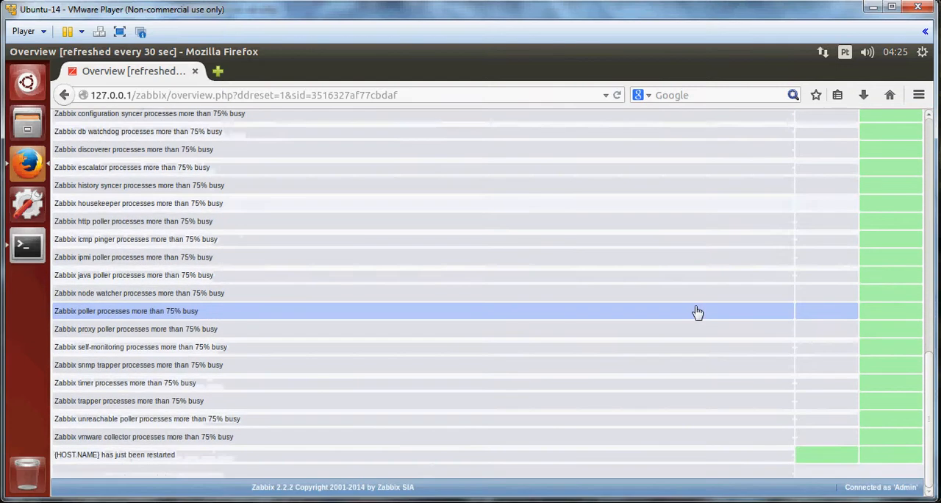
{"action": "scroll", "coordinate": [698, 312], "scroll_direction": "up", "scroll_amount": 10}
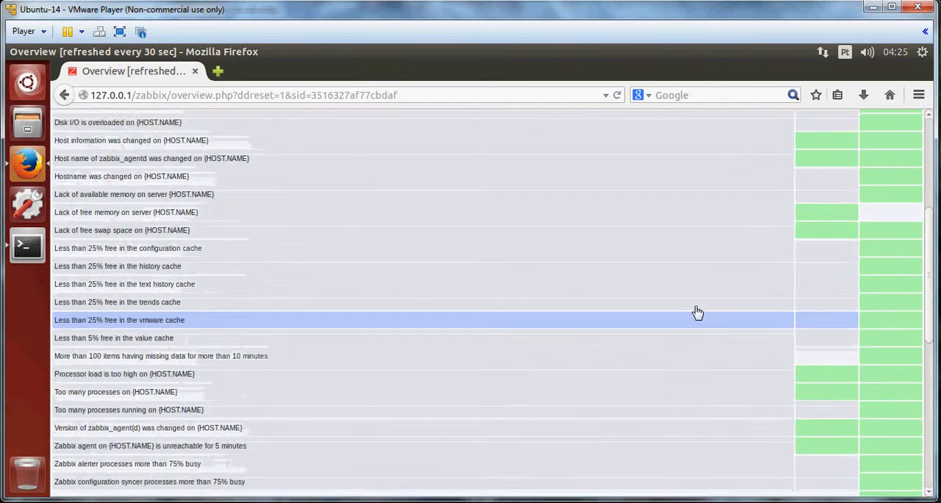
{"action": "scroll", "coordinate": [698, 313], "scroll_direction": "up", "scroll_amount": 3}
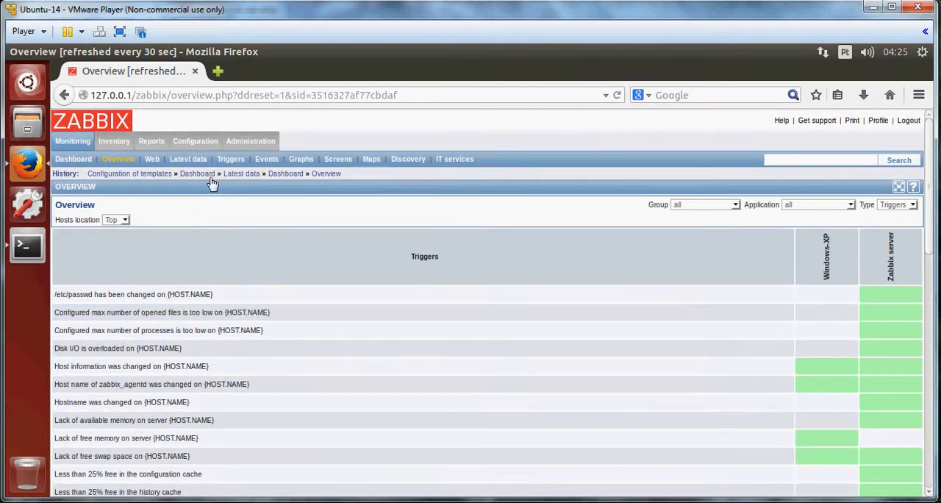
Check the web monitoring status page and open the Latest data page.
{"action": "left_click", "coordinate": [152, 160]}
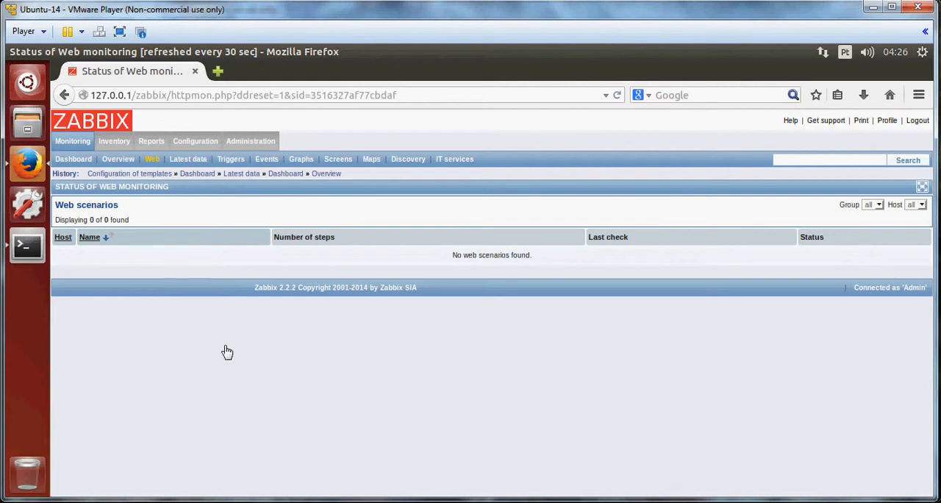
{"action": "left_click", "coordinate": [189, 159]}
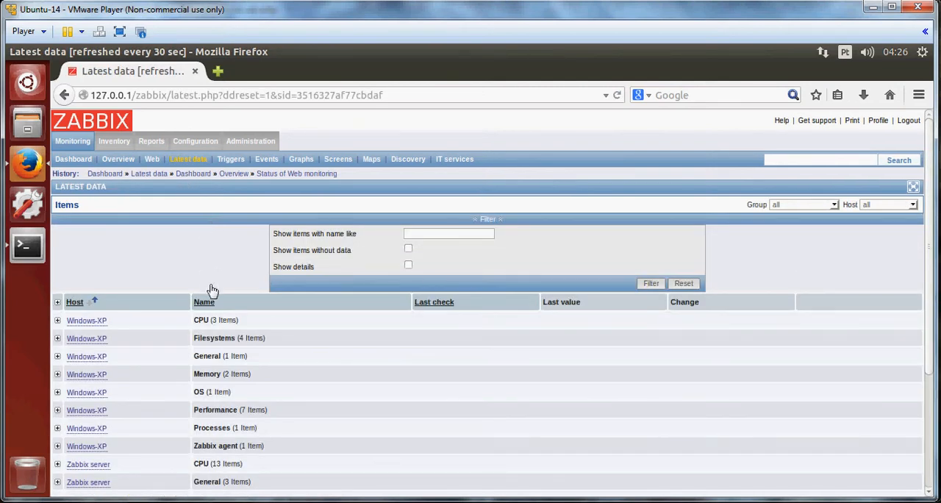
Expand the Windows-XP host's General, Memory, OS, Performance and Filesystems item groups in the latest data list.
{"action": "scroll", "coordinate": [210, 289], "scroll_direction": "down", "scroll_amount": 4}
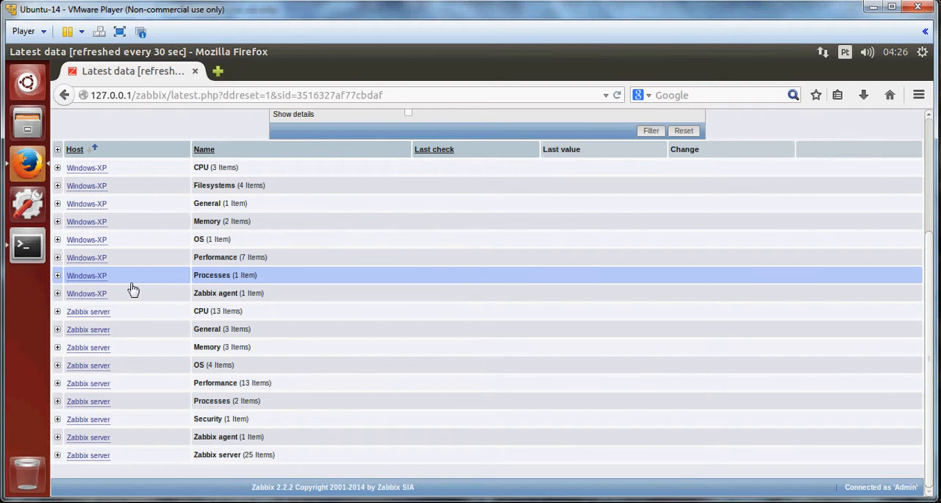
{"action": "left_click", "coordinate": [58, 203]}
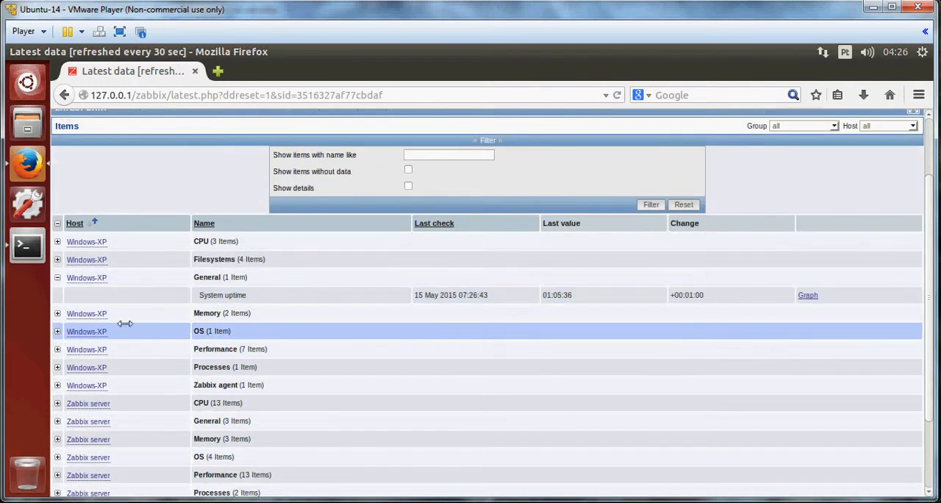
{"action": "left_click", "coordinate": [58, 313]}
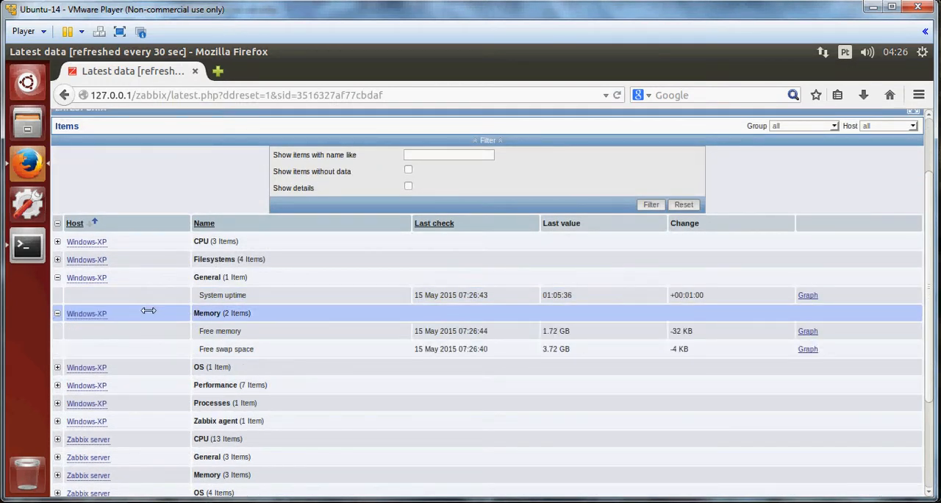
{"action": "scroll", "coordinate": [147, 311], "scroll_direction": "down", "scroll_amount": 2}
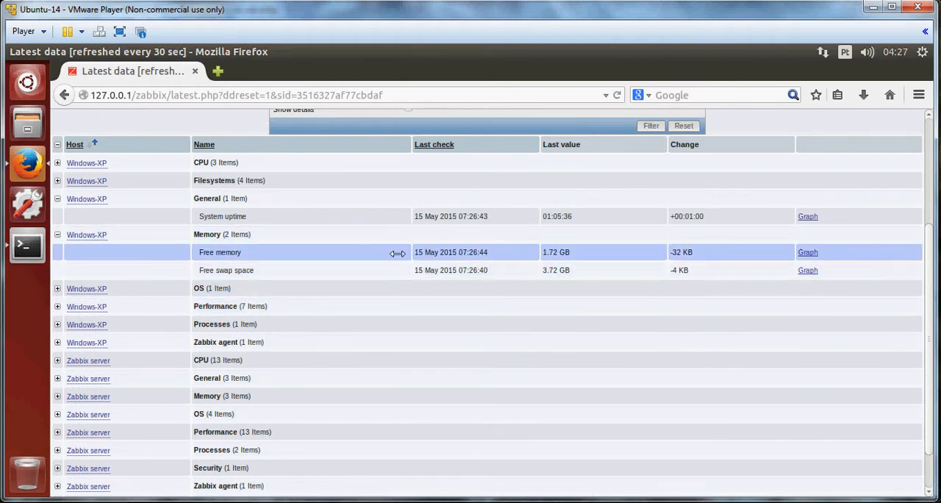
{"action": "left_click", "coordinate": [58, 289]}
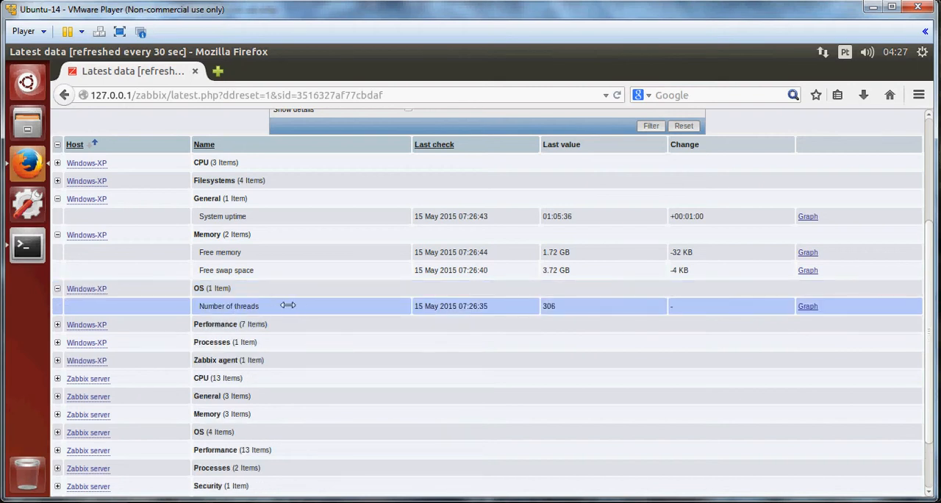
{"action": "left_click", "coordinate": [57, 324]}
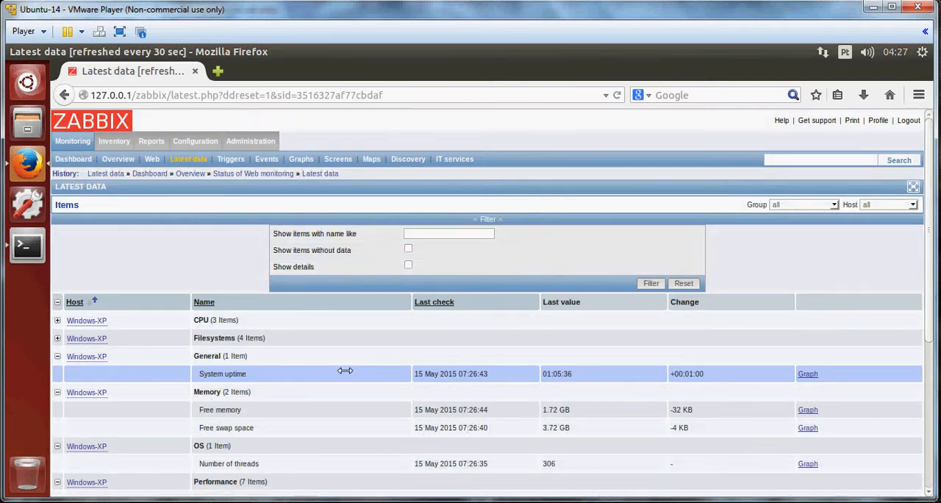
{"action": "scroll", "coordinate": [342, 384], "scroll_direction": "down", "scroll_amount": 5}
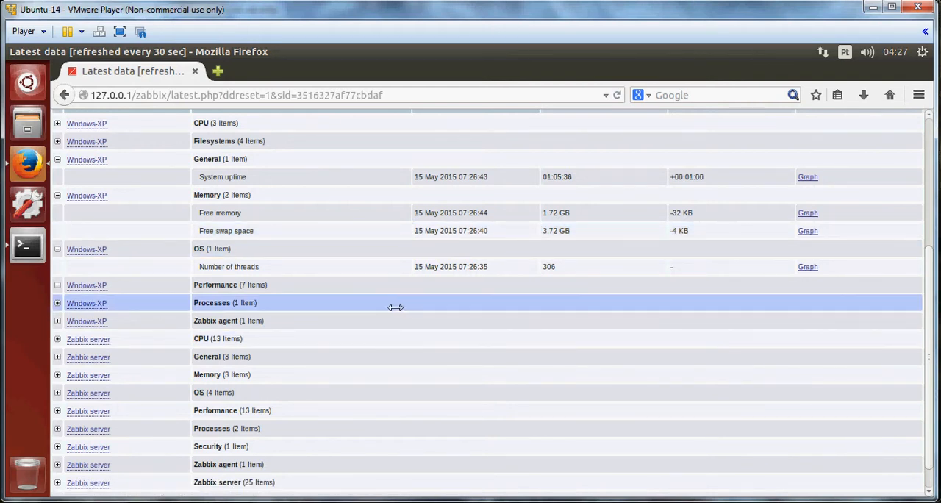
{"action": "left_click", "coordinate": [57, 141]}
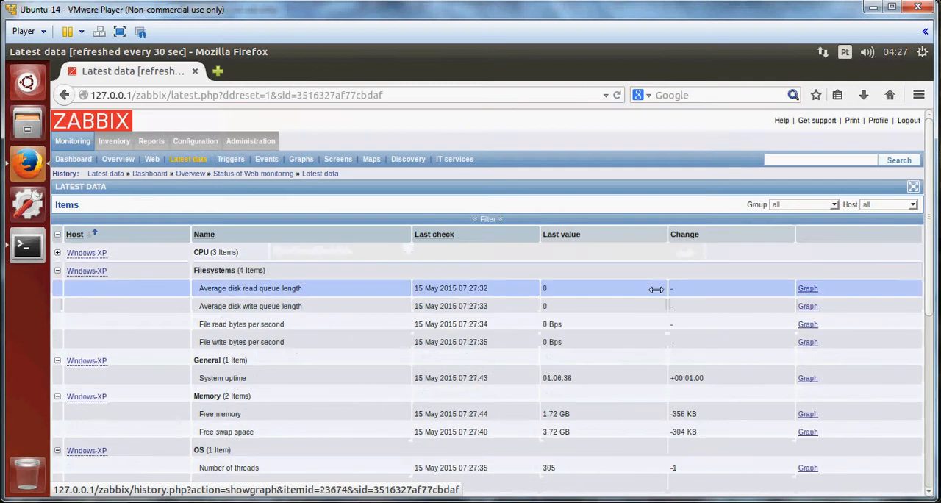
Open the graph of the Windows-XP File write bytes per second item.
{"action": "scroll", "coordinate": [754, 317], "scroll_direction": "down", "scroll_amount": 1}
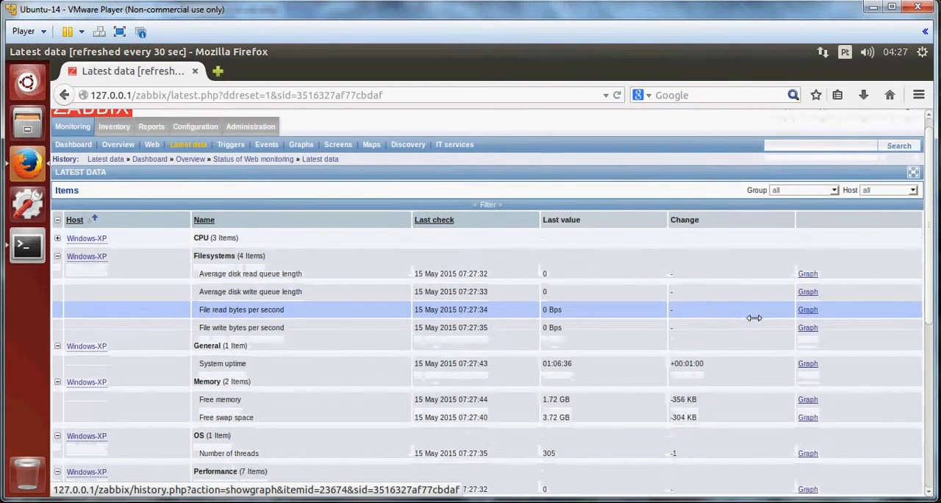
{"action": "scroll", "coordinate": [754, 317], "scroll_direction": "down", "scroll_amount": 1}
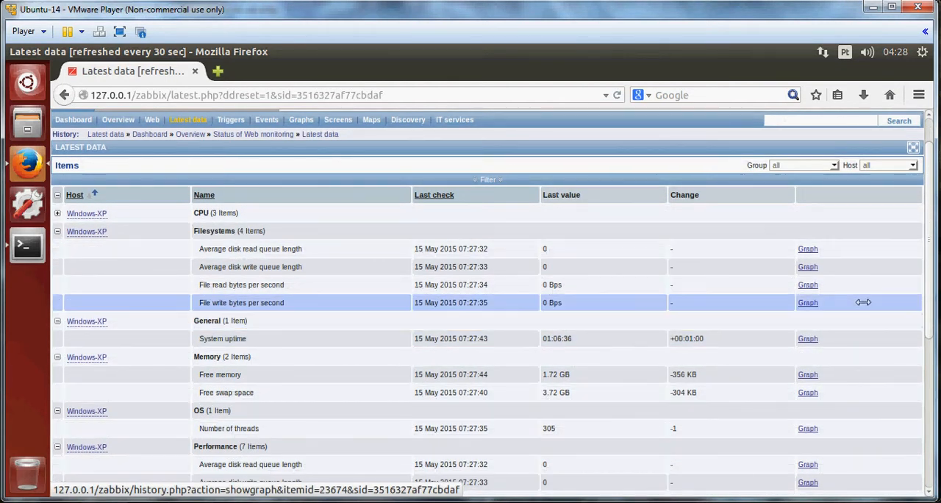
{"action": "left_click", "coordinate": [808, 302]}
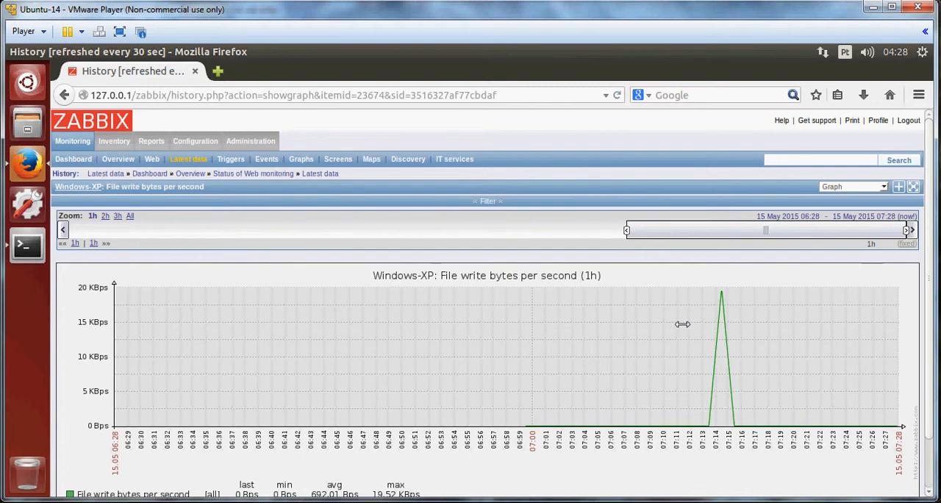
{"action": "left_click", "coordinate": [190, 502]}
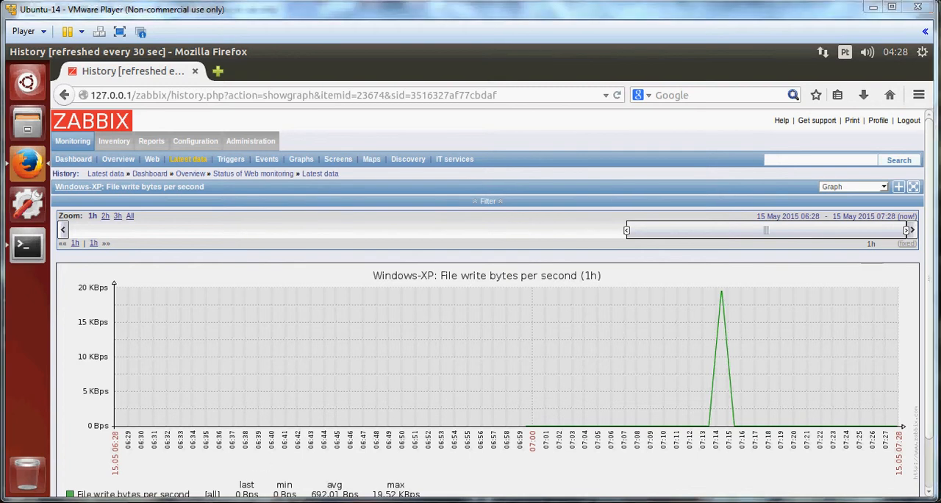
{"action": "left_click", "coordinate": [239, 425]}
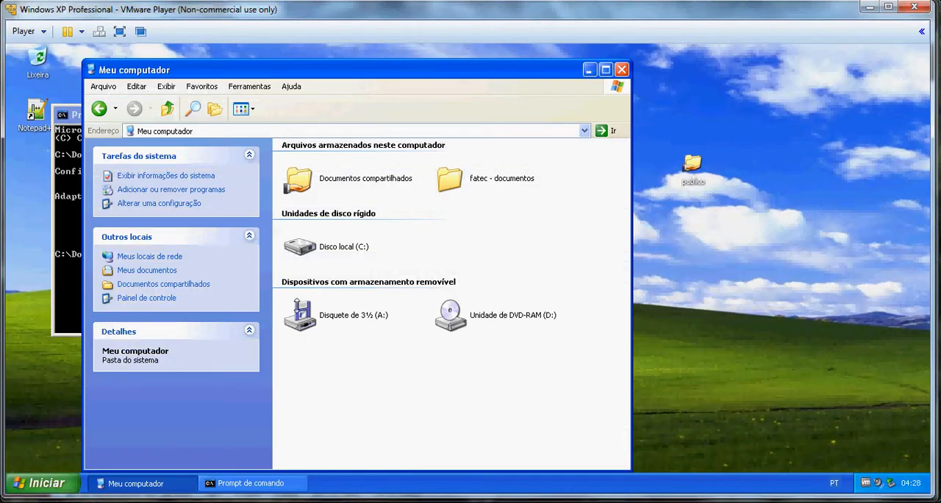
Open Local Disk (C:) on the Windows XP machine and create a new folder there.
{"action": "double_click", "coordinate": [302, 248]}
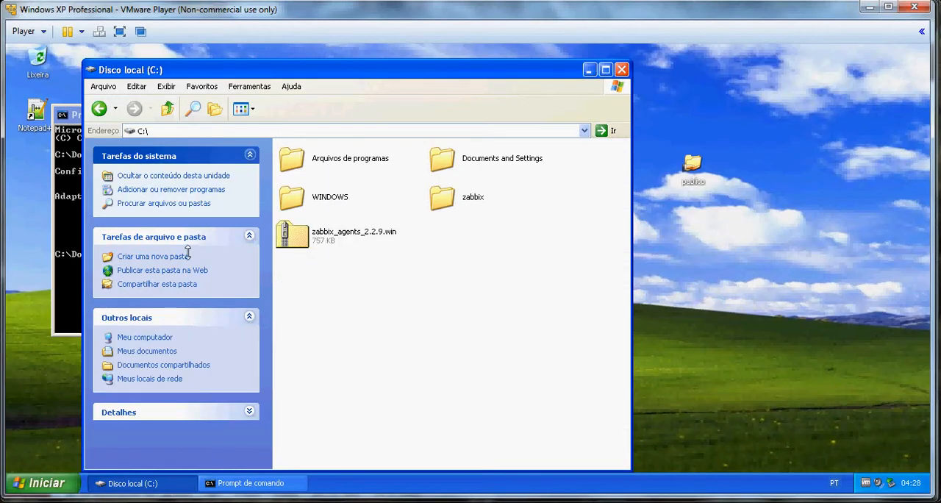
{"action": "left_click", "coordinate": [180, 258]}
{"action": "left_click", "coordinate": [394, 344]}
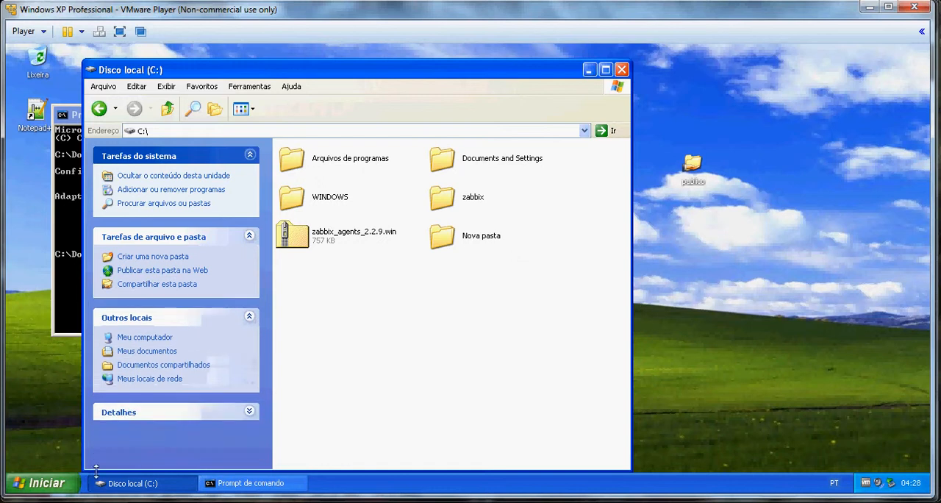
Launch the Backup utility from System Tools and advance past the backup wizard's welcome page.
{"action": "left_click", "coordinate": [45, 486]}
{"action": "left_click", "coordinate": [81, 433]}
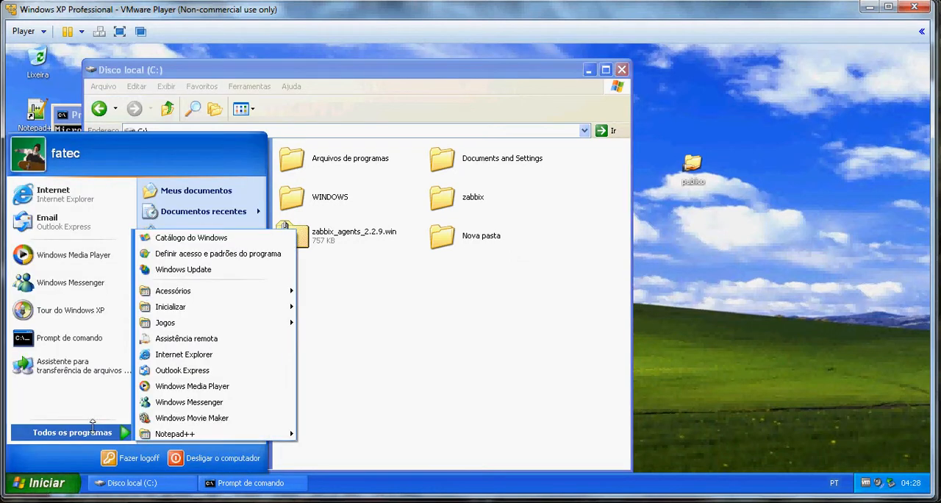
{"action": "mouse_move", "coordinate": [275, 292]}
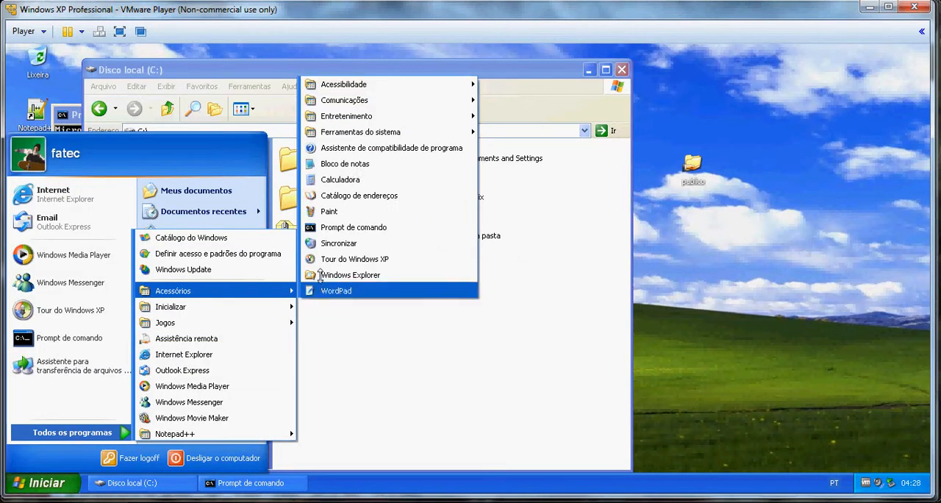
{"action": "mouse_move", "coordinate": [387, 132]}
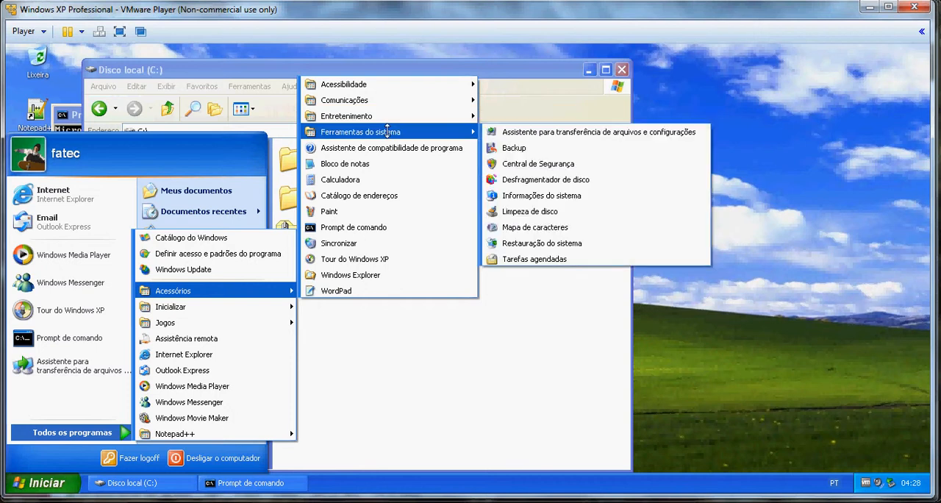
{"action": "left_click", "coordinate": [499, 134]}
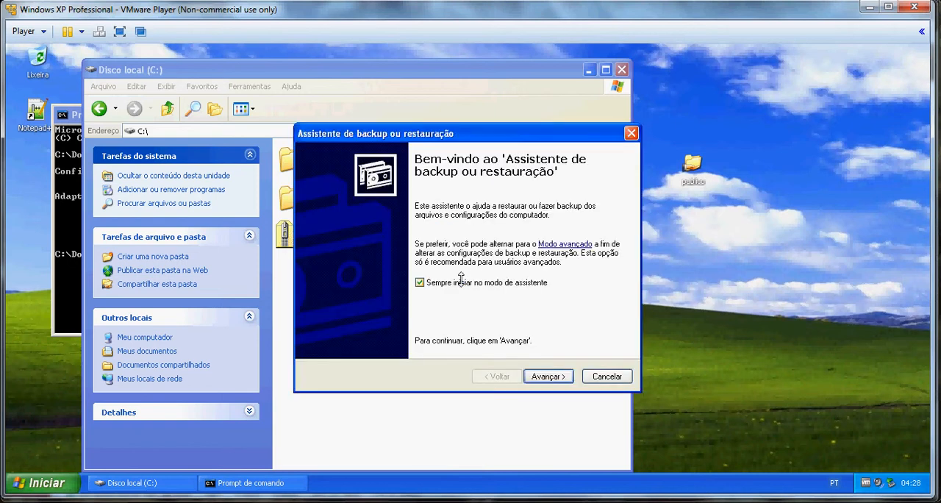
{"action": "left_click", "coordinate": [552, 376]}
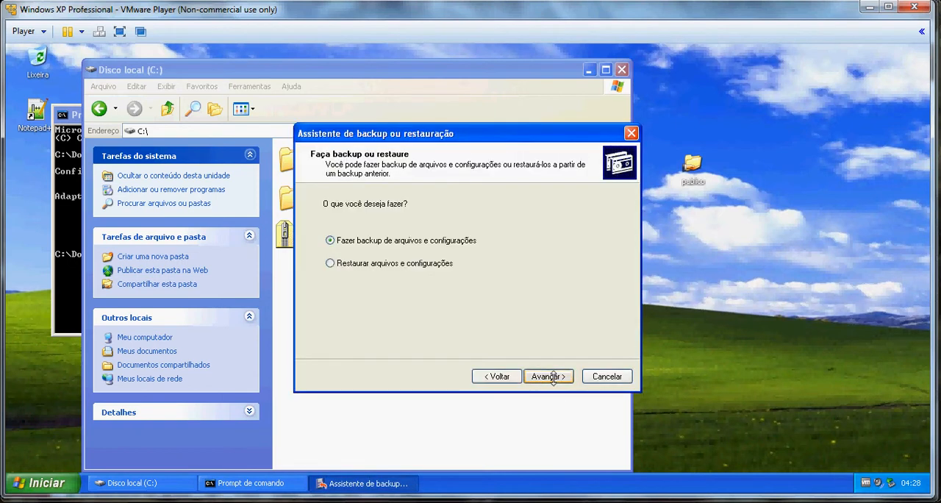
Choose to back up files and settings, selecting all information on this computer as the items to back up.
{"action": "left_click", "coordinate": [553, 376]}
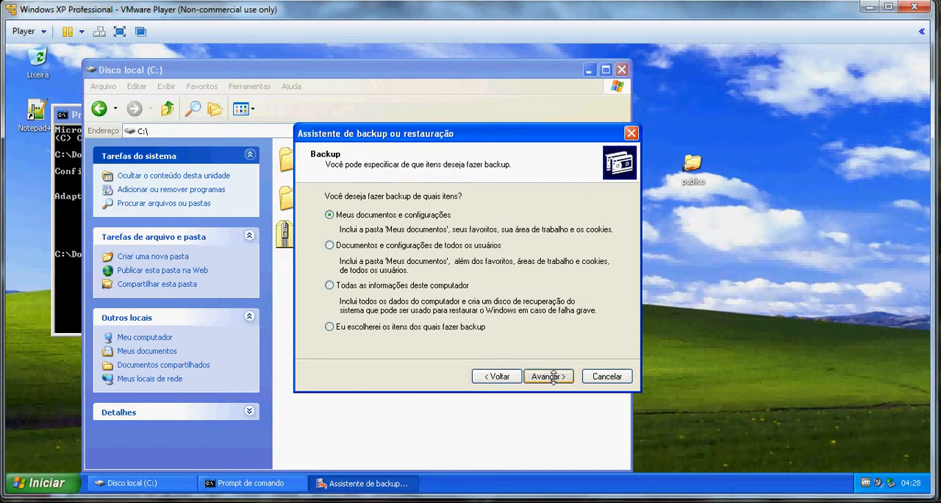
{"action": "left_click", "coordinate": [438, 285]}
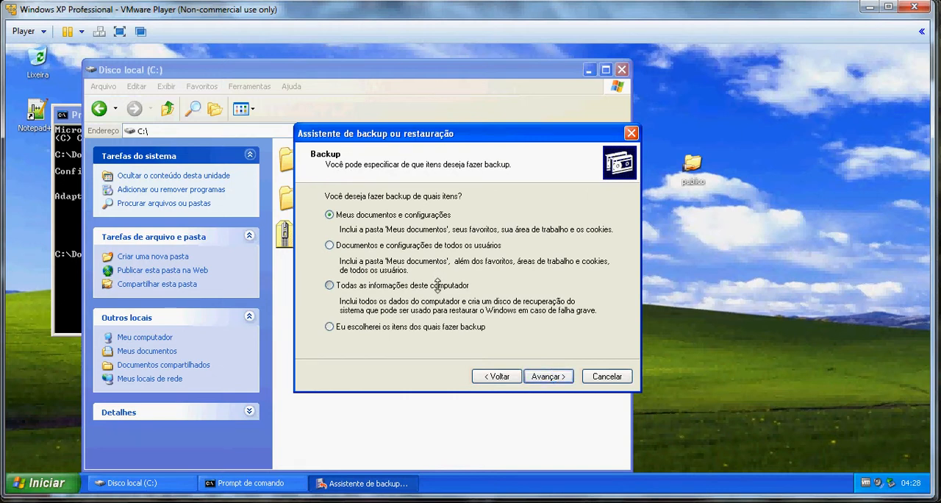
{"action": "left_click", "coordinate": [547, 377]}
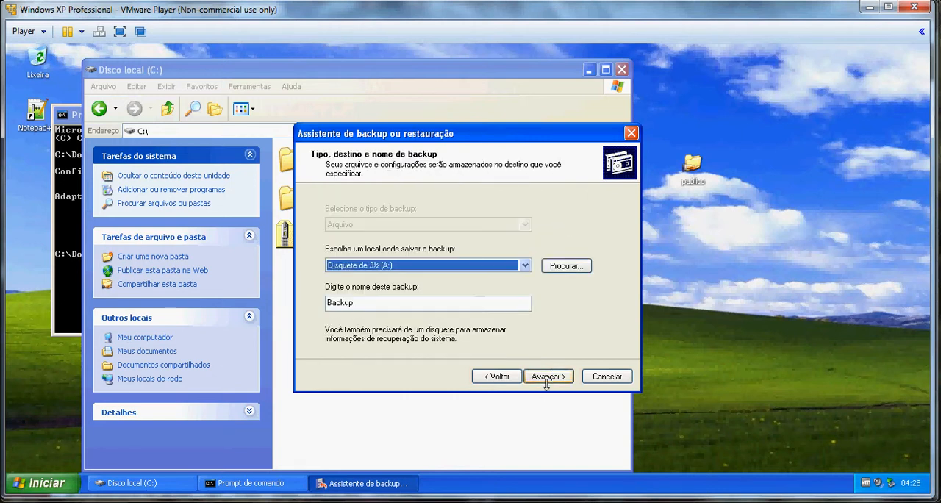
Set the backup destination to the Nova pasta folder on Local Disk (C:) with file name Backup.bkf.
{"action": "left_click", "coordinate": [566, 265]}
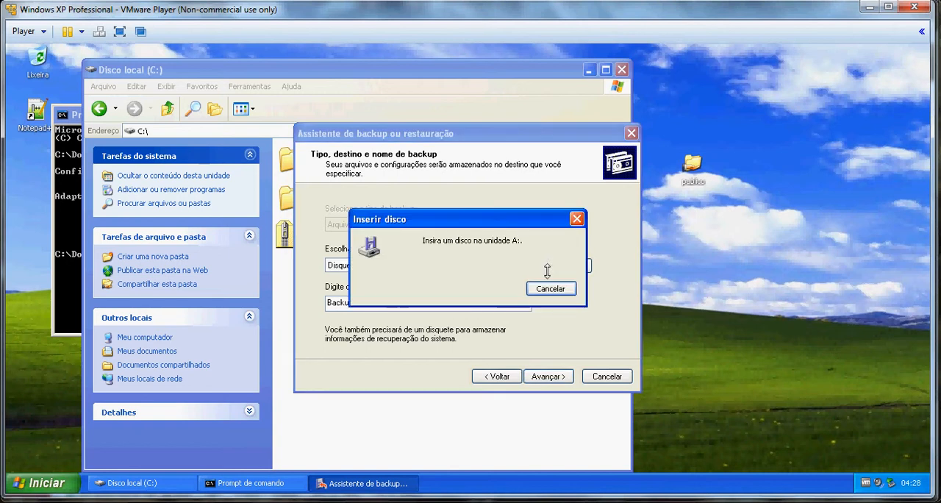
{"action": "left_click", "coordinate": [552, 288]}
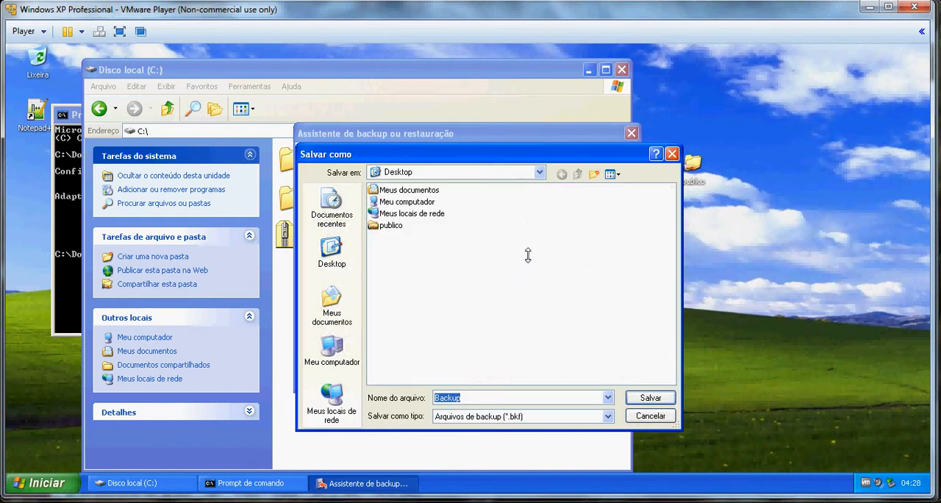
{"action": "double_click", "coordinate": [403, 200]}
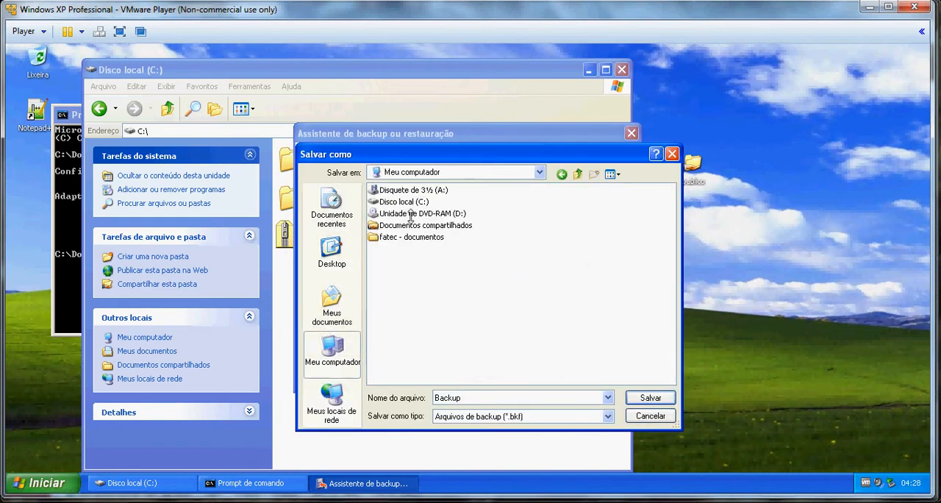
{"action": "double_click", "coordinate": [408, 201]}
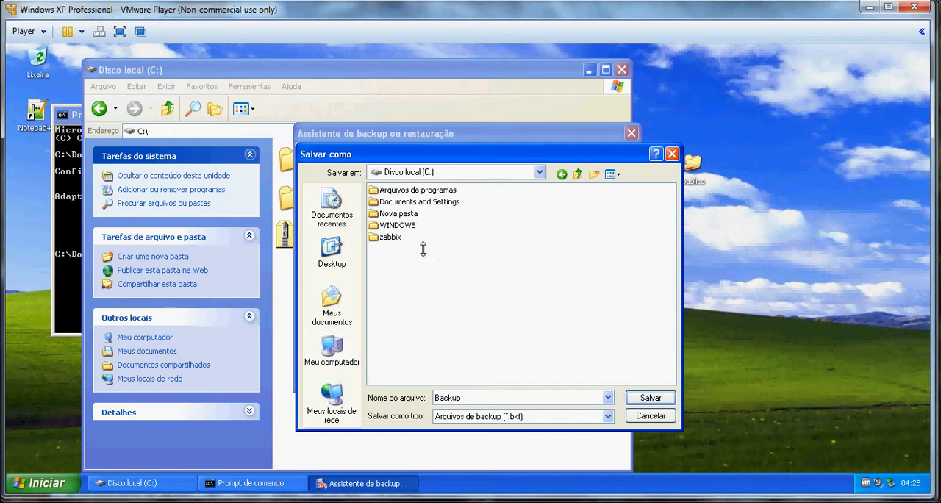
{"action": "double_click", "coordinate": [398, 214]}
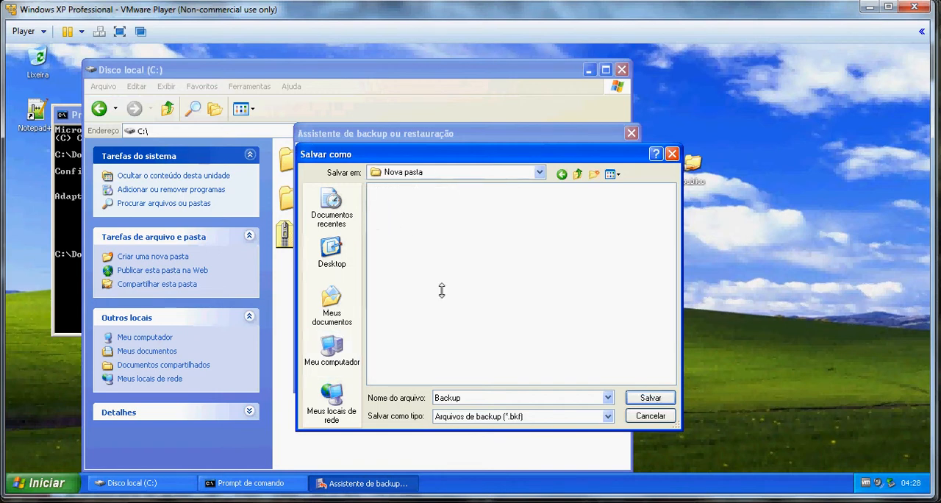
{"action": "double_click", "coordinate": [500, 395]}
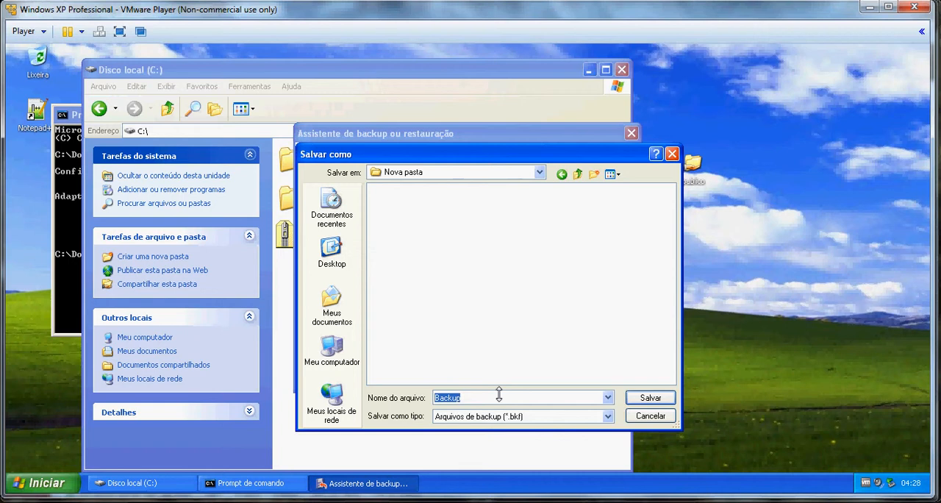
{"action": "left_click", "coordinate": [500, 397]}
{"action": "type", "text": ".b"}
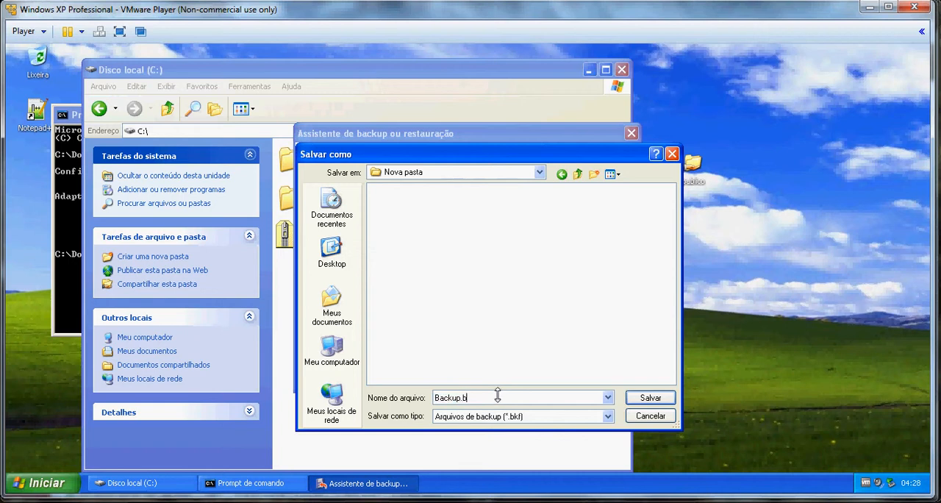
{"action": "type", "text": "kf"}
{"action": "key", "text": "Return"}
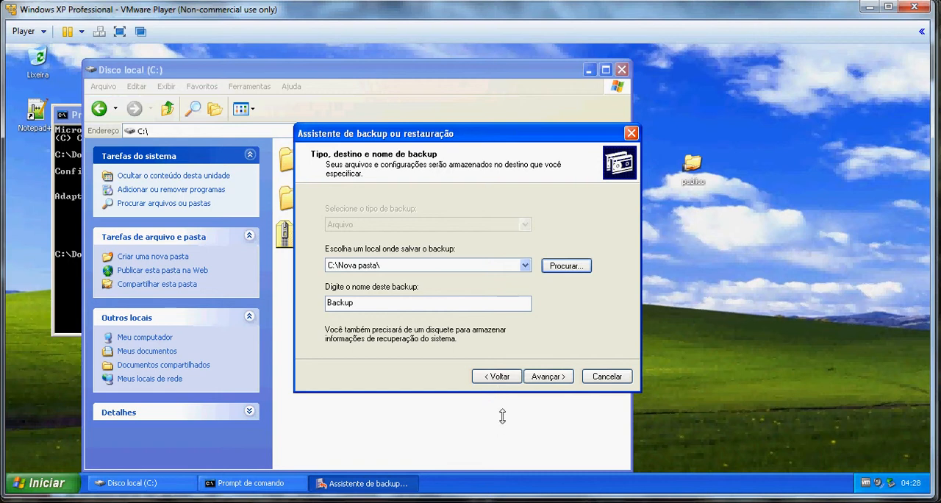
Finish the backup wizard to start the backup.
{"action": "left_click", "coordinate": [548, 377]}
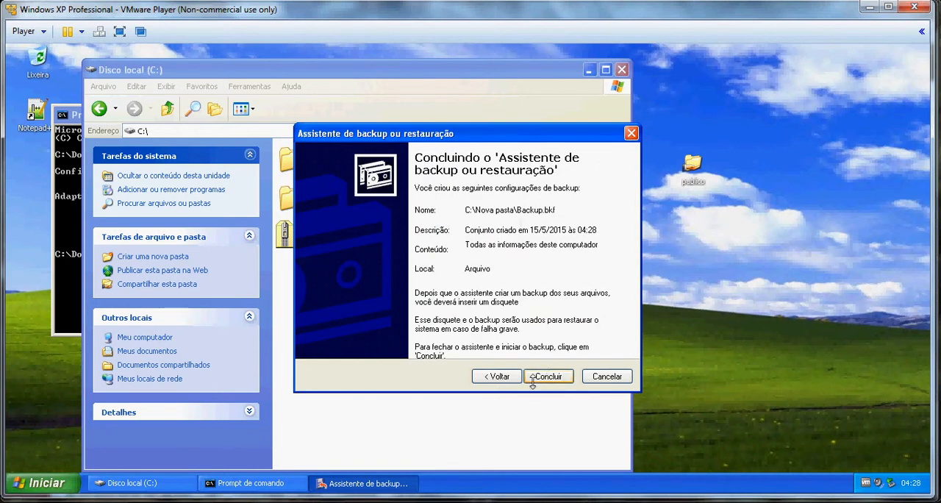
{"action": "left_click", "coordinate": [548, 376]}
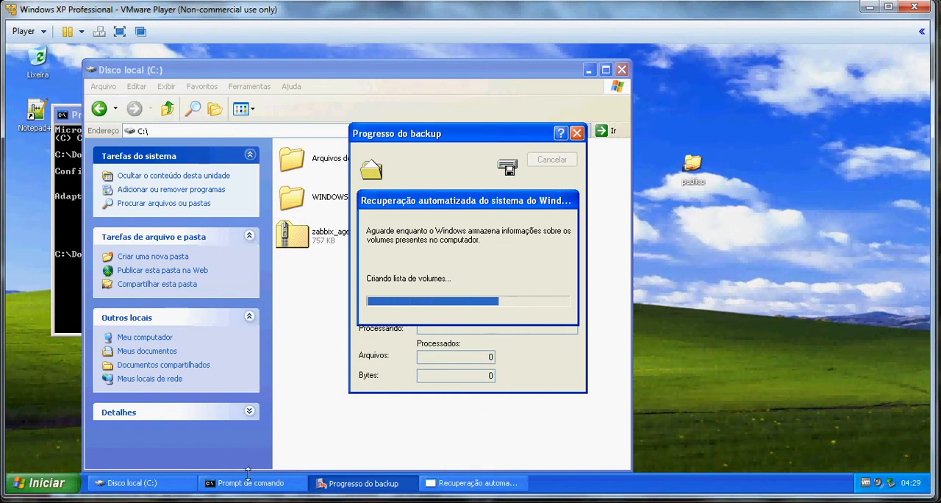
{"action": "left_click", "coordinate": [126, 445]}
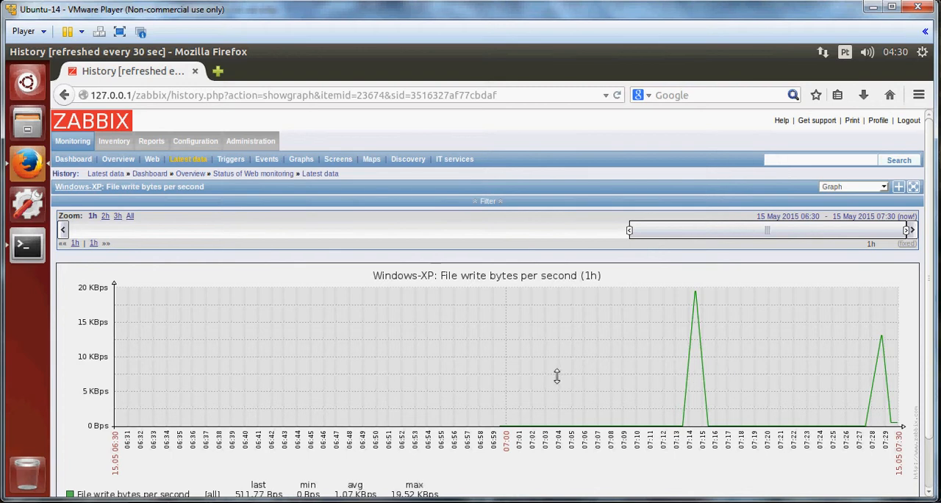
Check the backup progress on the Windows XP machine and return to the File write bytes per second graph.
{"action": "scroll", "coordinate": [431, 469], "scroll_direction": "down", "scroll_amount": 1}
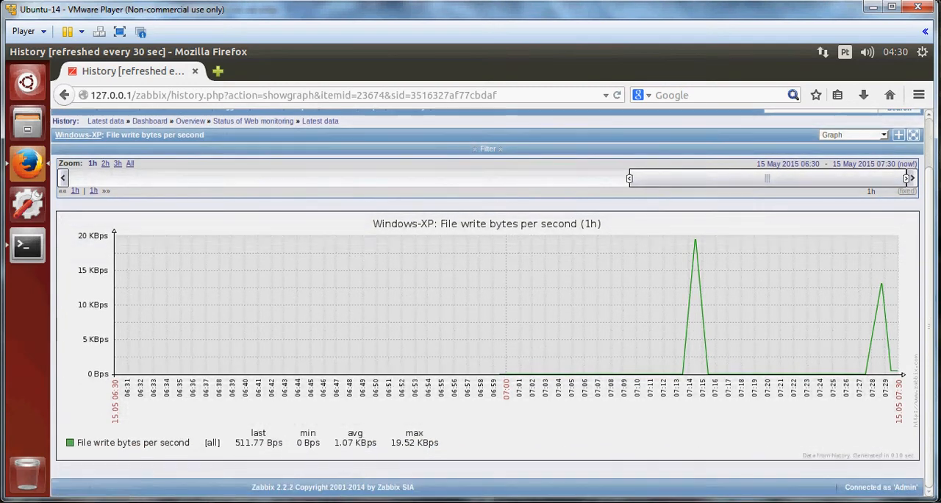
{"action": "left_click", "coordinate": [189, 502]}
{"action": "left_click", "coordinate": [265, 441]}
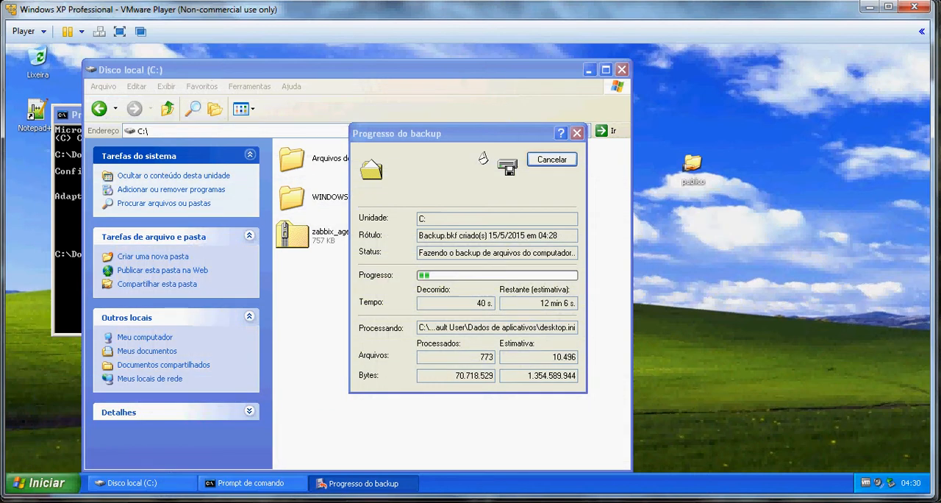
{"action": "mouse_move", "coordinate": [189, 501]}
{"action": "left_click", "coordinate": [118, 441]}
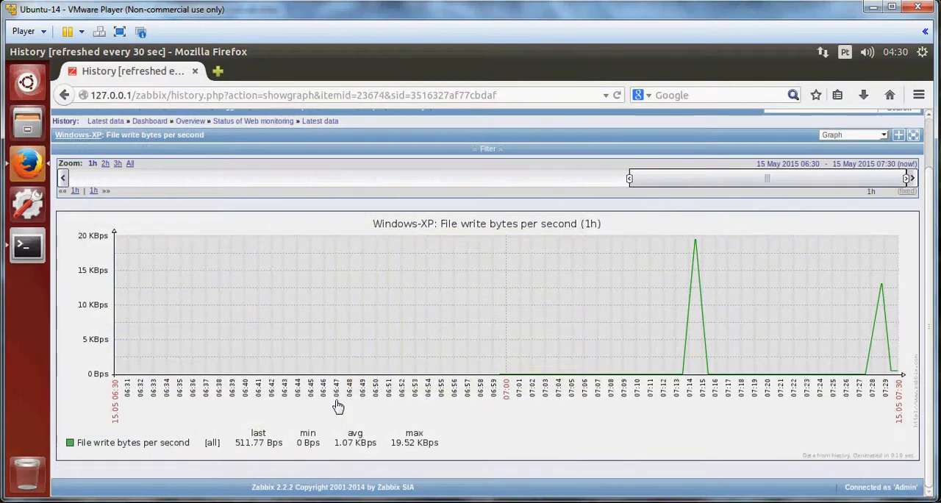
Open the Zabbix dashboard at 127.0.0.1/zabbix in a new browser tab.
{"action": "left_click", "coordinate": [218, 71]}
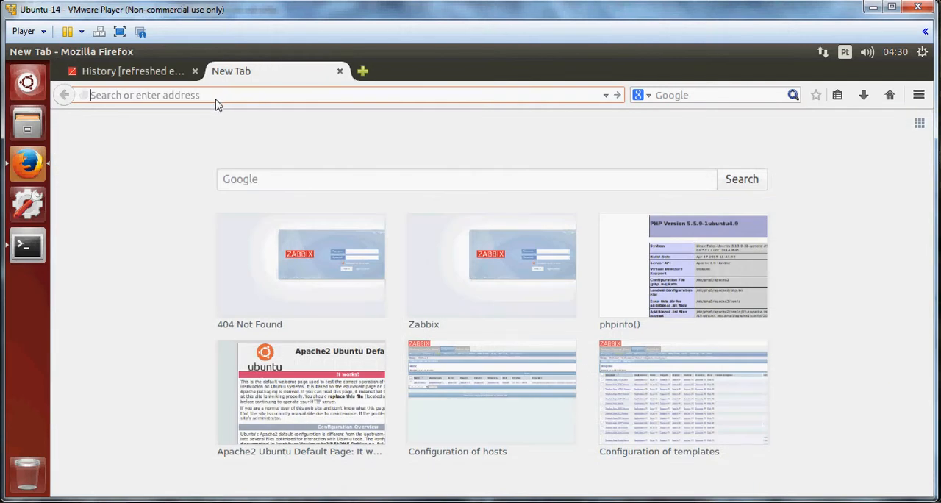
{"action": "type", "text": "127.0.0.1/"}
{"action": "key", "text": "Down"}
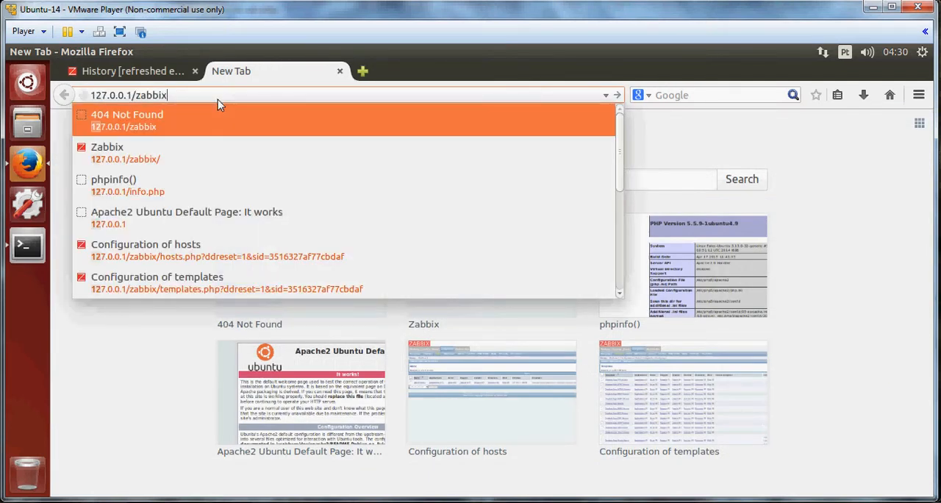
{"action": "key", "text": "Return"}
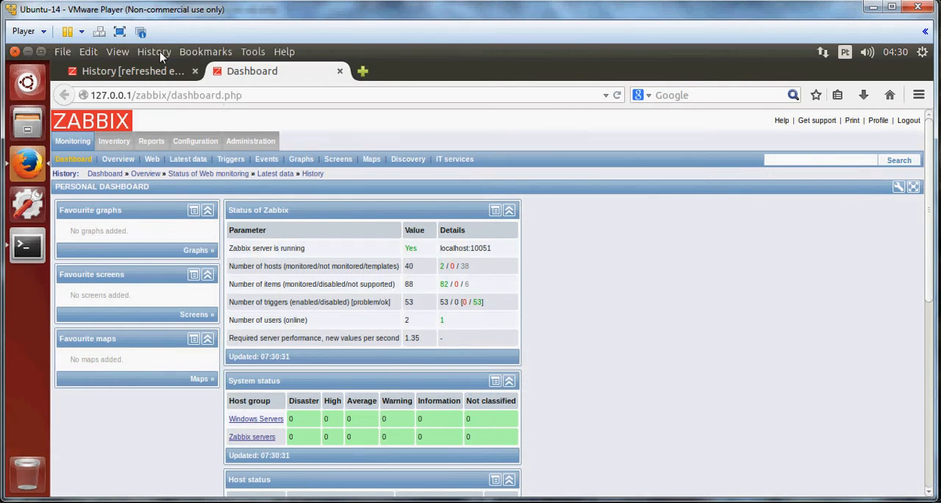
Open the Triggers status page in the new tab.
{"action": "left_click", "coordinate": [158, 71]}
{"action": "left_click", "coordinate": [248, 72]}
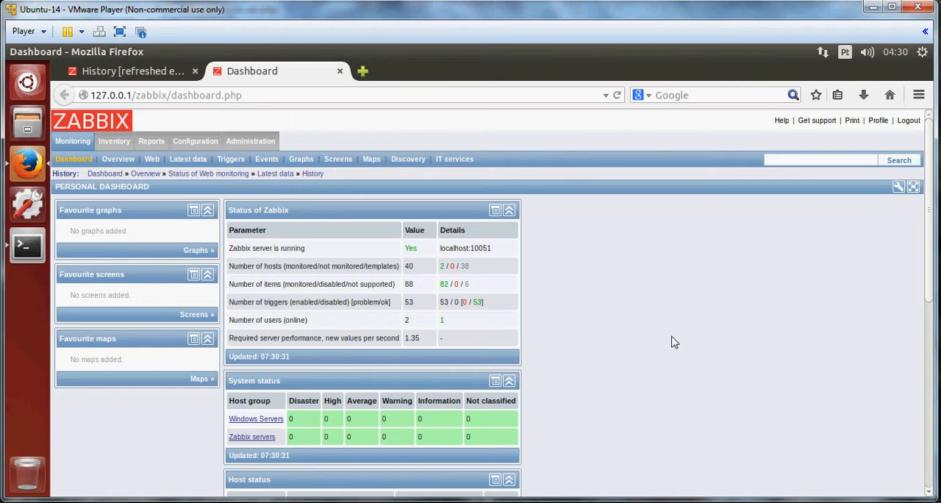
{"action": "left_click", "coordinate": [231, 159]}
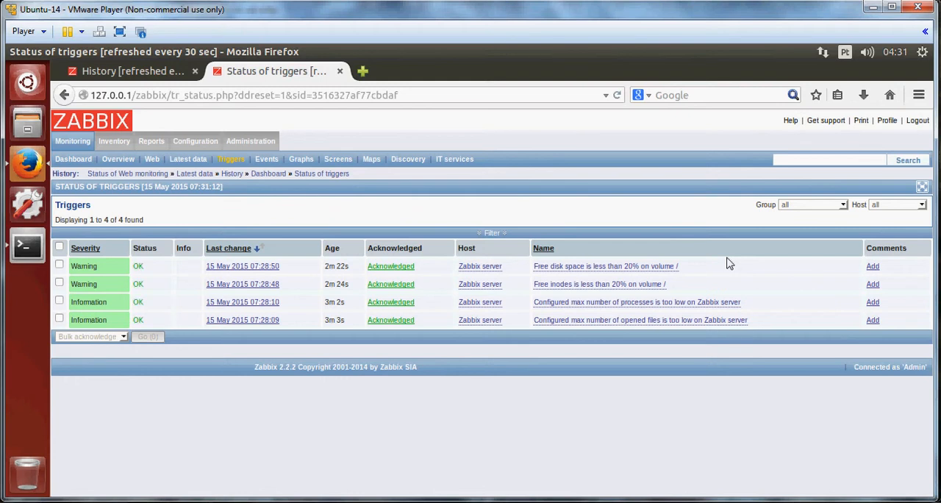
Recheck the Windows-XP File write bytes per second graph in the first tab and return to the triggers tab.
{"action": "left_click", "coordinate": [129, 72]}
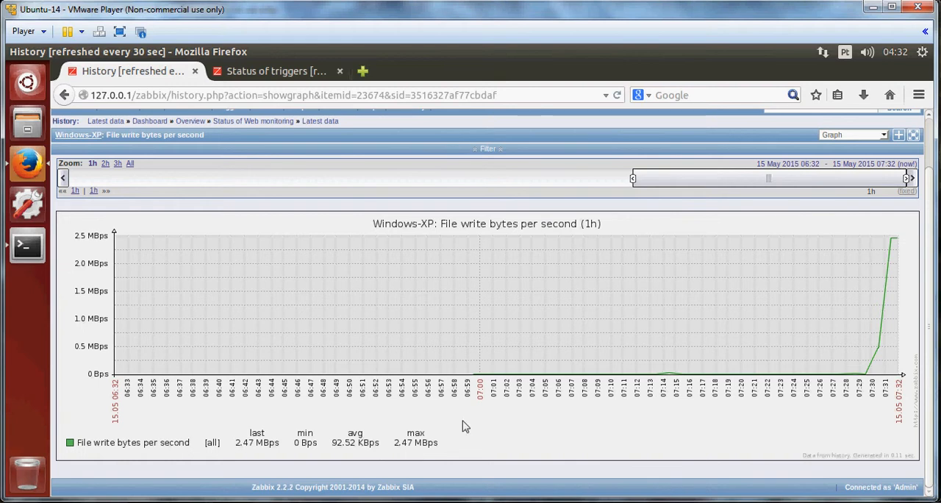
{"action": "left_click", "coordinate": [287, 71]}
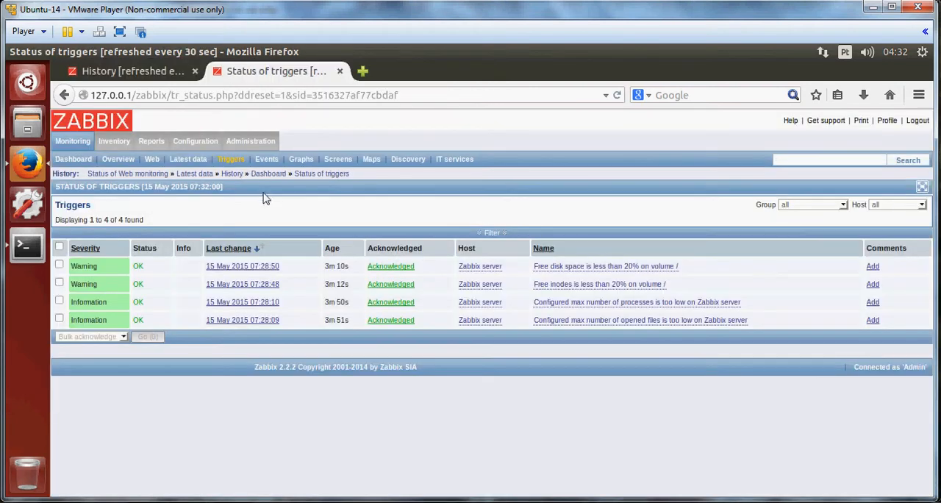
Open the Events history and scroll through the listed events.
{"action": "left_click", "coordinate": [266, 159]}
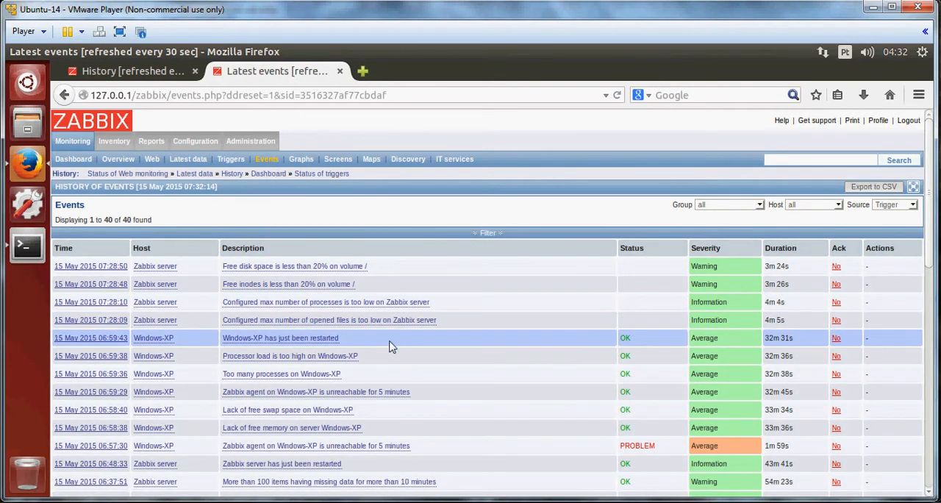
{"action": "scroll", "coordinate": [396, 350], "scroll_direction": "down", "scroll_amount": 1}
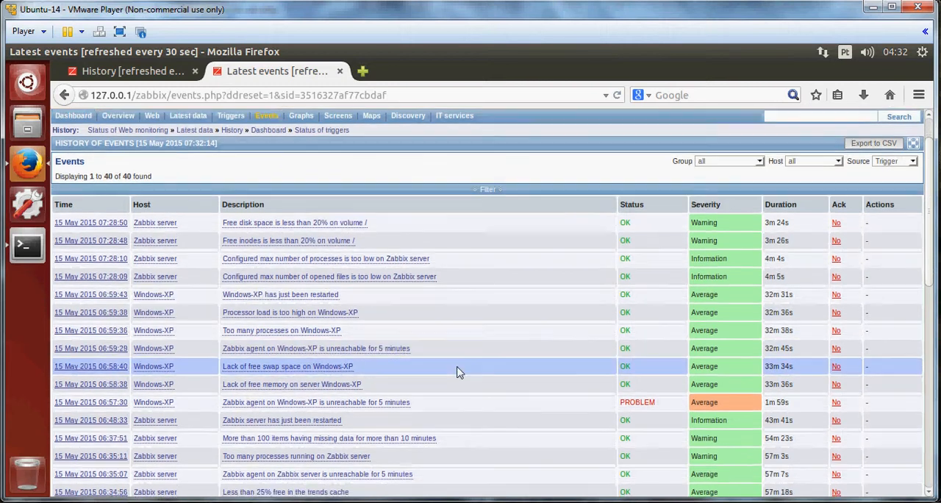
{"action": "scroll", "coordinate": [507, 353], "scroll_direction": "down", "scroll_amount": 2}
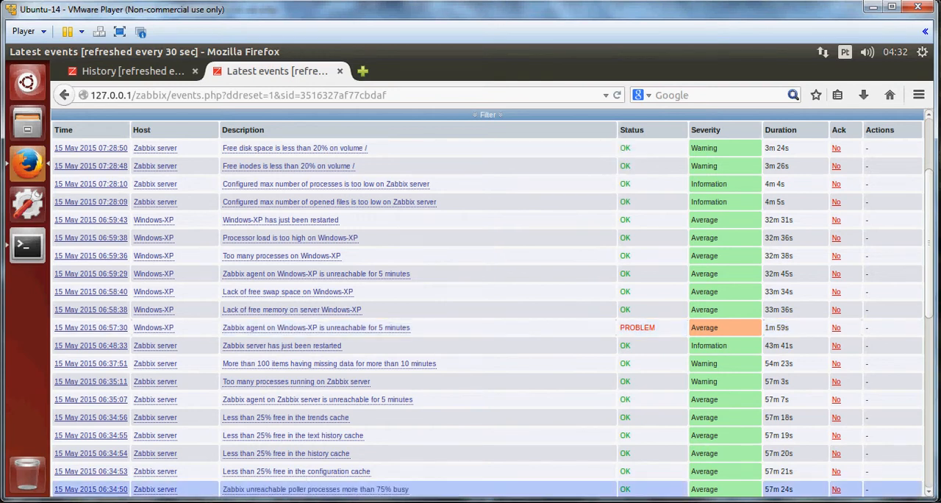
{"action": "left_click_drag", "start_coordinate": [492, 225], "coordinate": [501, 285]}
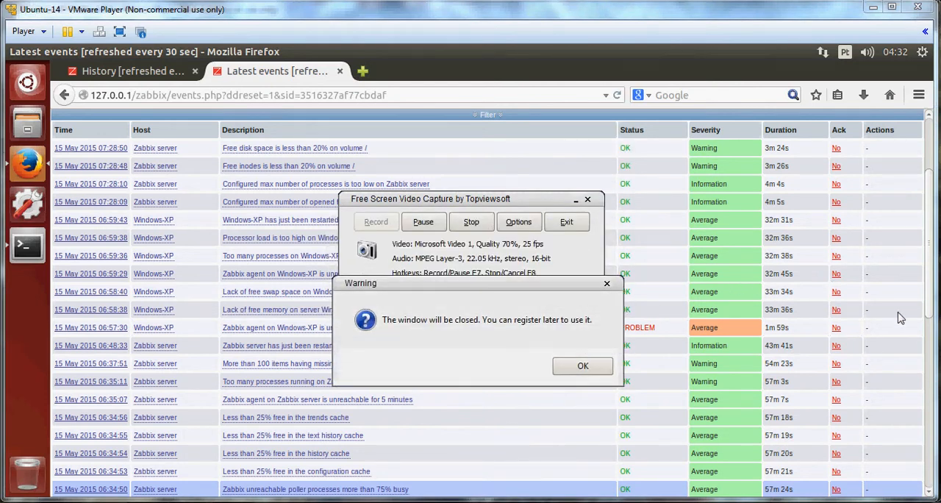
{"action": "scroll", "coordinate": [700, 367], "scroll_direction": "down", "scroll_amount": 4}
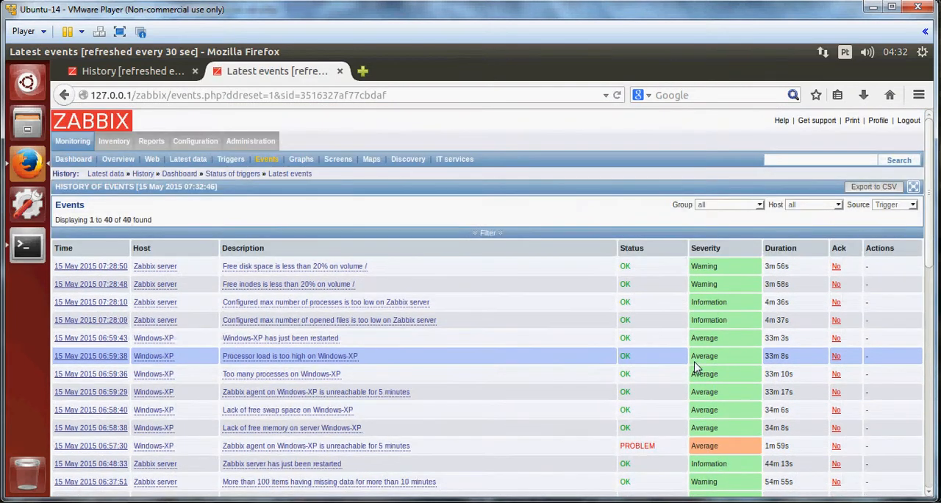
{"action": "scroll", "coordinate": [914, 248], "scroll_direction": "down", "scroll_amount": 3}
{"action": "left_click_drag", "start_coordinate": [930, 241], "coordinate": [932, 162]}
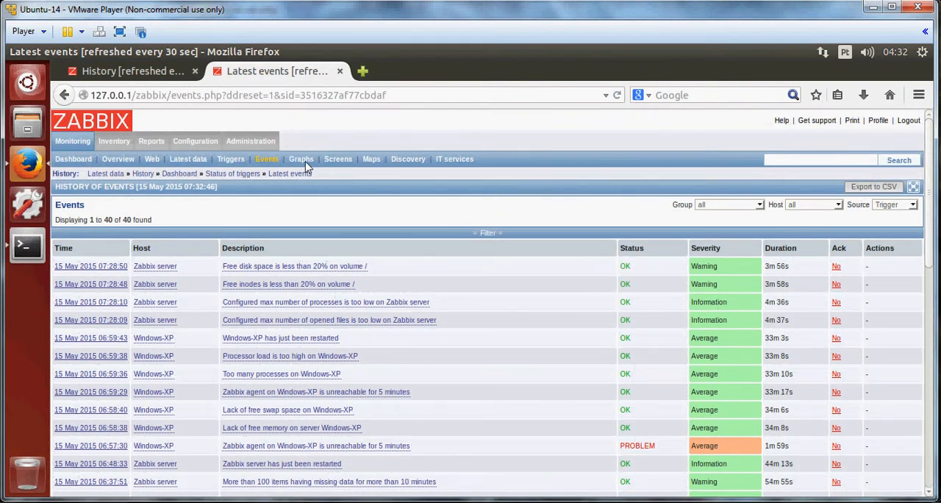
Open the custom Graphs page and display the Disk space usage / graph, then the Network traffic on eth0 graph.
{"action": "left_click", "coordinate": [301, 159]}
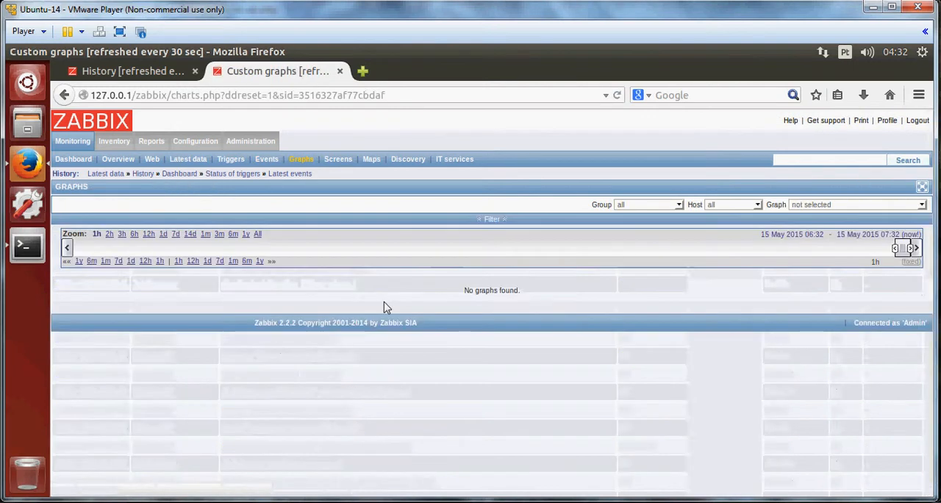
{"action": "left_click", "coordinate": [819, 206]}
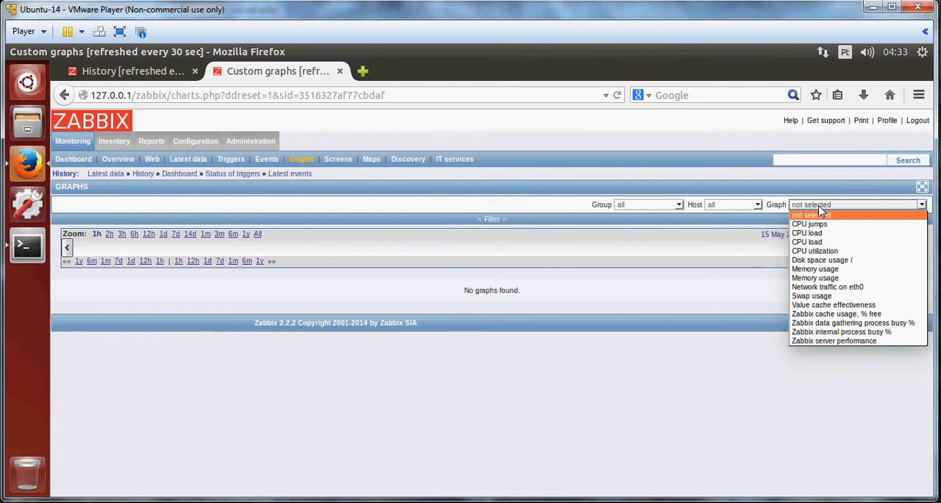
{"action": "left_click", "coordinate": [866, 261]}
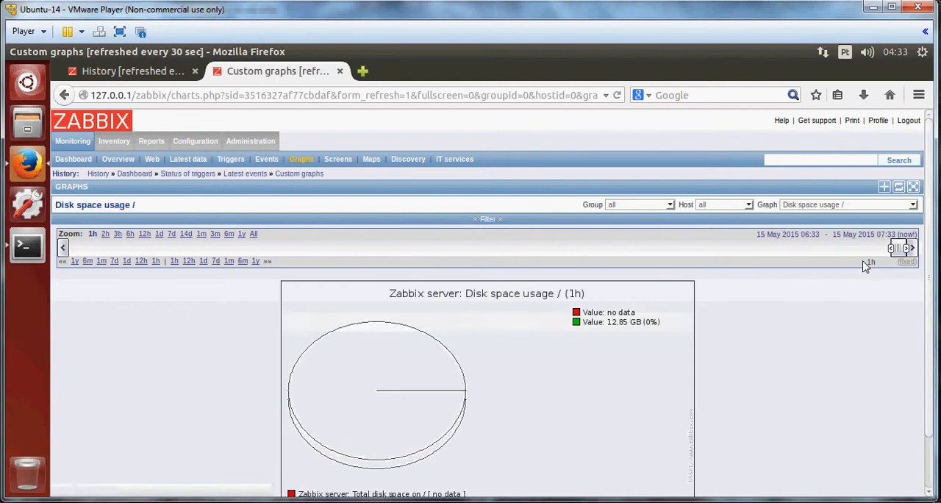
{"action": "left_click", "coordinate": [865, 207]}
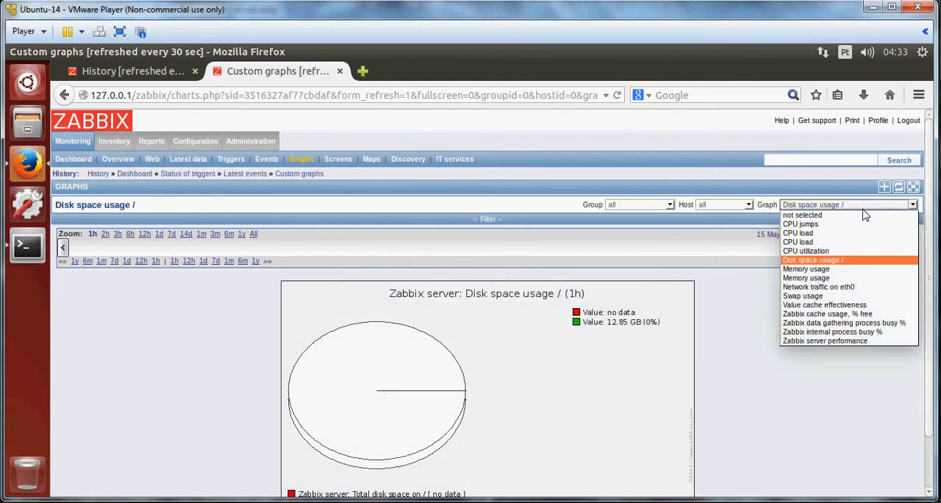
{"action": "left_click", "coordinate": [837, 287]}
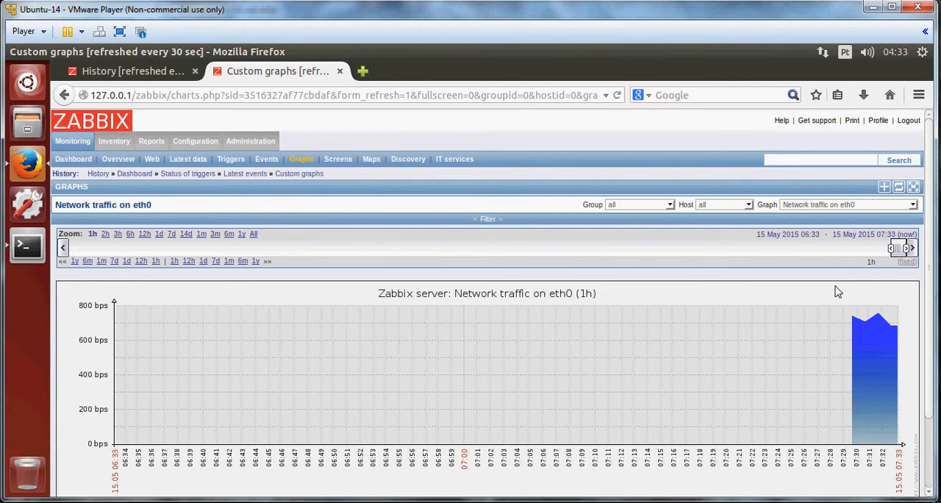
Open the Custom screens page and scroll through the Zabbix server screen's network map and CPU graphs.
{"action": "left_click", "coordinate": [834, 206]}
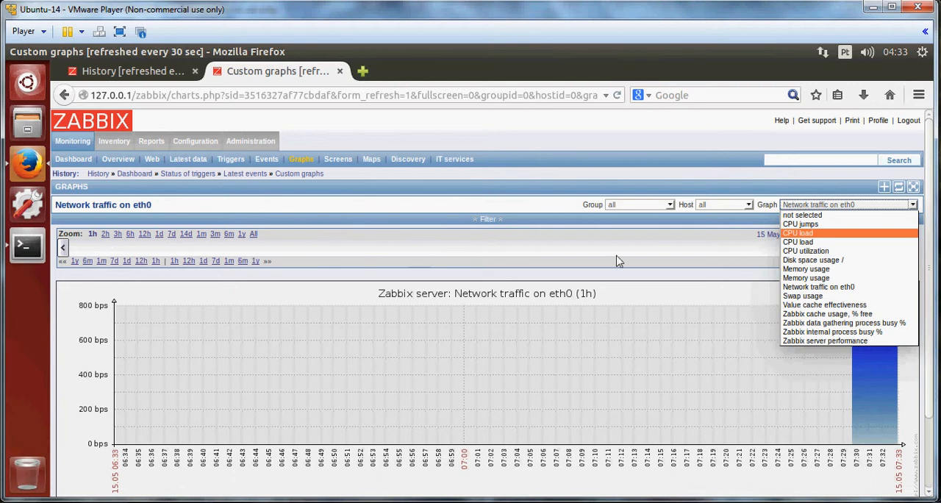
{"action": "left_click", "coordinate": [654, 245]}
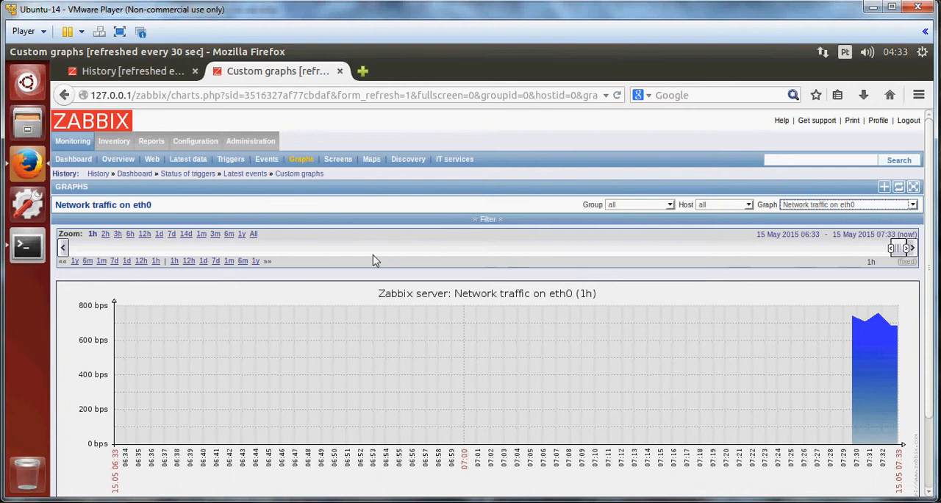
{"action": "left_click", "coordinate": [339, 160]}
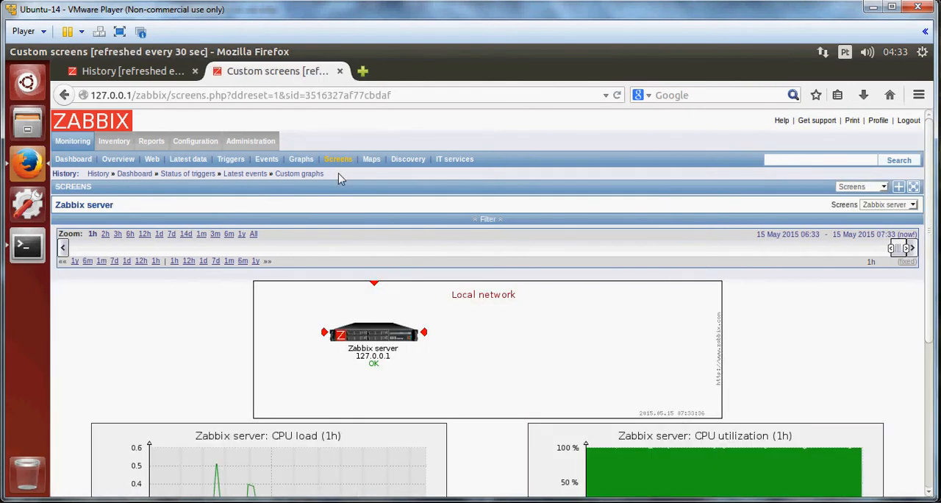
{"action": "scroll", "coordinate": [316, 278], "scroll_direction": "down", "scroll_amount": 3}
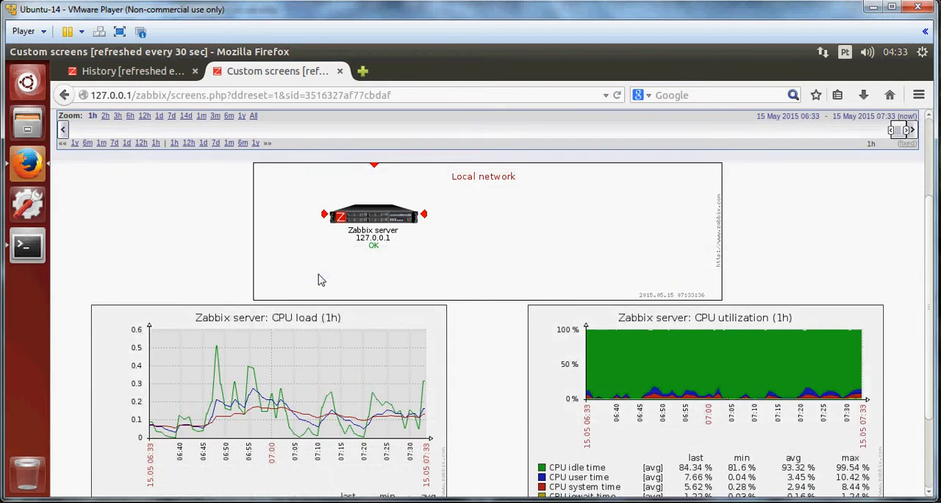
{"action": "scroll", "coordinate": [318, 280], "scroll_direction": "down", "scroll_amount": 2}
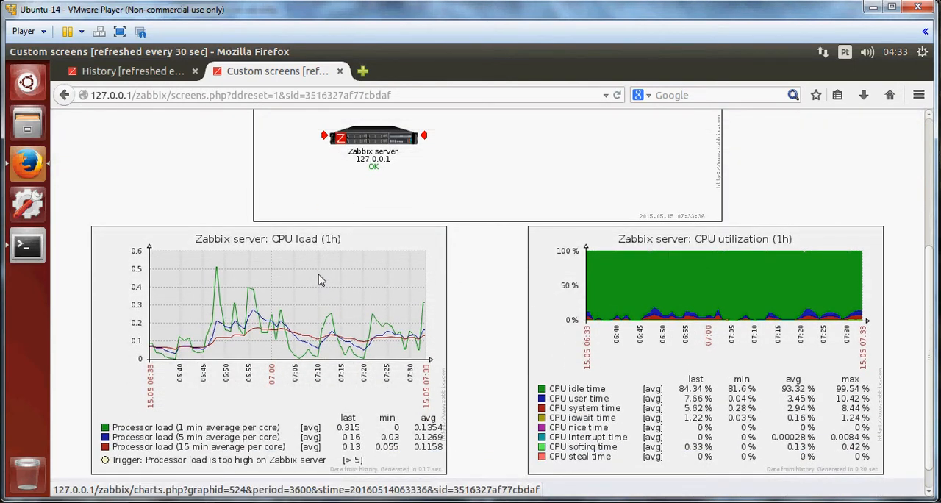
{"action": "scroll", "coordinate": [318, 279], "scroll_direction": "down", "scroll_amount": 1}
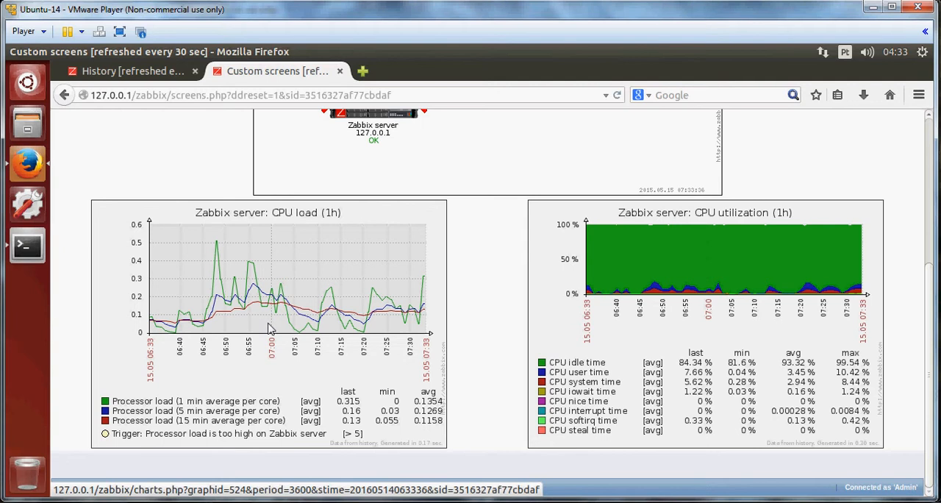
{"action": "scroll", "coordinate": [269, 327], "scroll_direction": "up", "scroll_amount": 5}
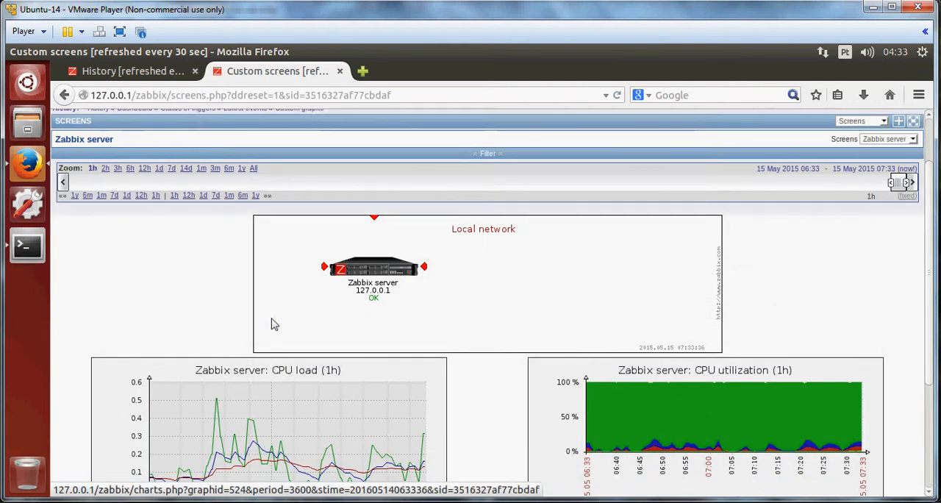
{"action": "scroll", "coordinate": [271, 324], "scroll_direction": "up", "scroll_amount": 2}
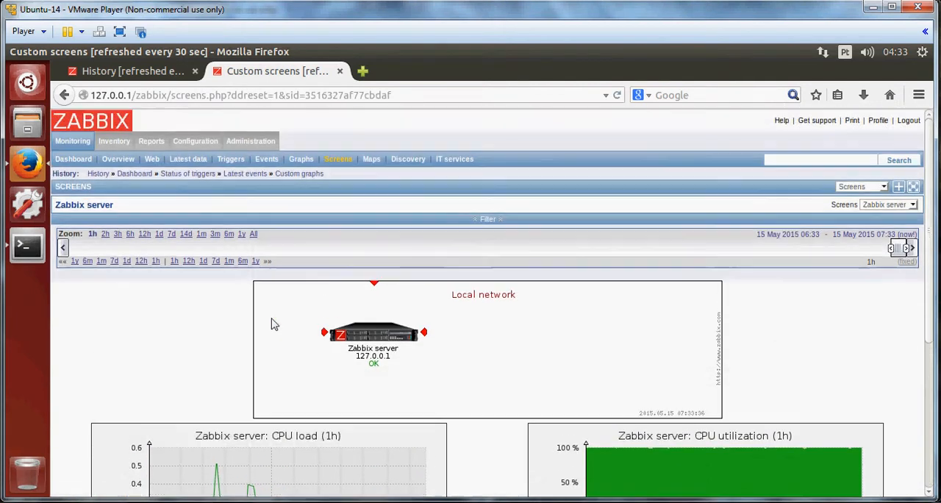
Open the Local network map, then the Configuration list of hosts.
{"action": "left_click", "coordinate": [373, 162]}
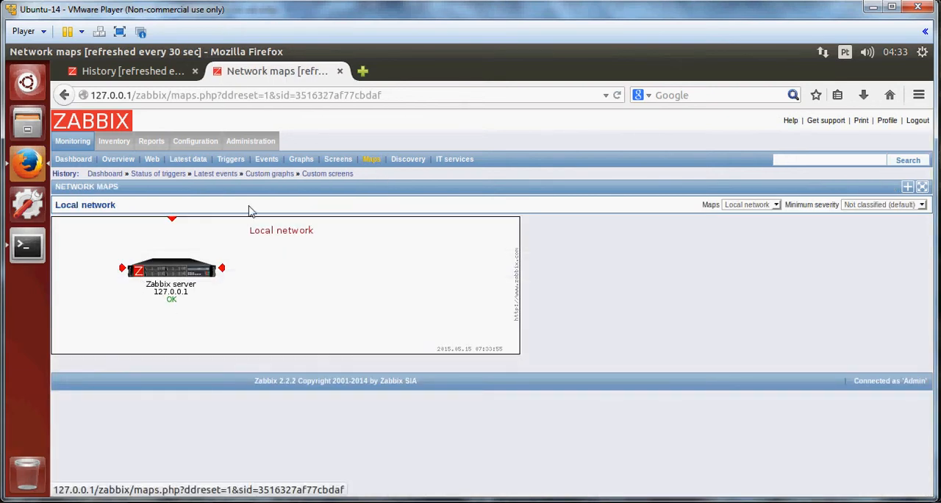
{"action": "mouse_move", "coordinate": [192, 141]}
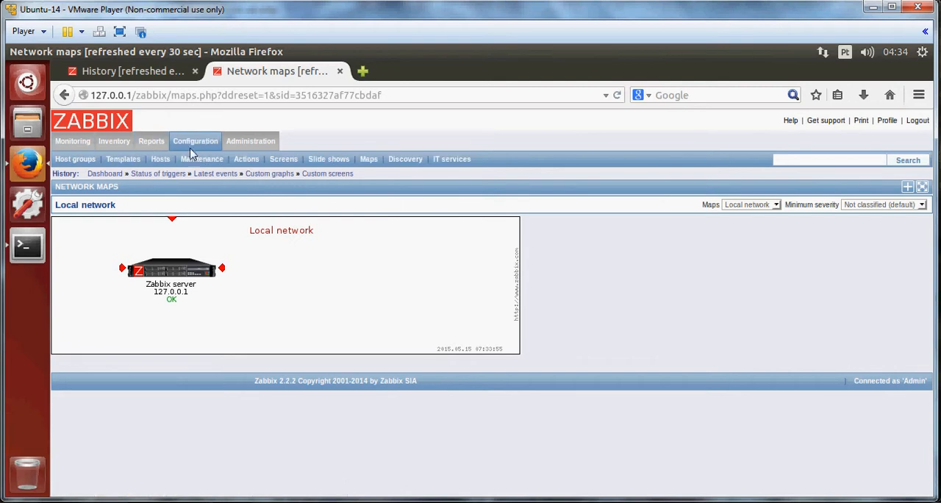
{"action": "left_click", "coordinate": [193, 160]}
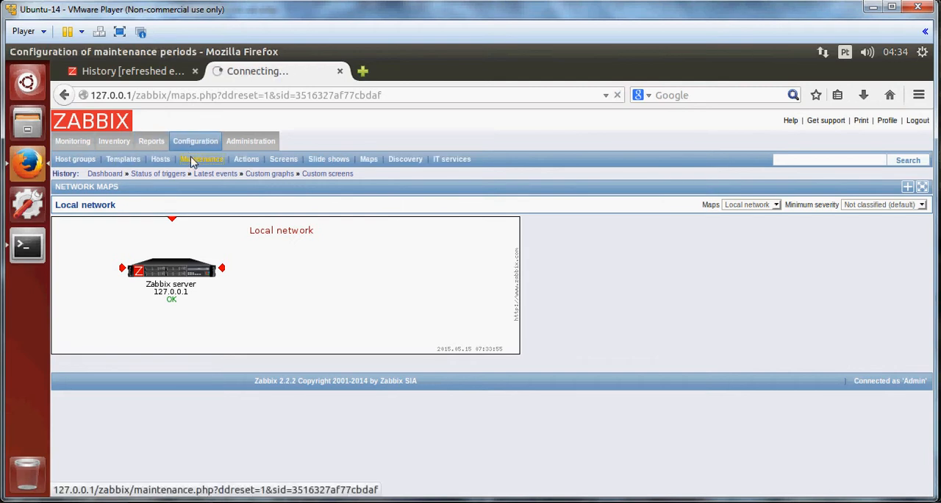
{"action": "left_click", "coordinate": [165, 163]}
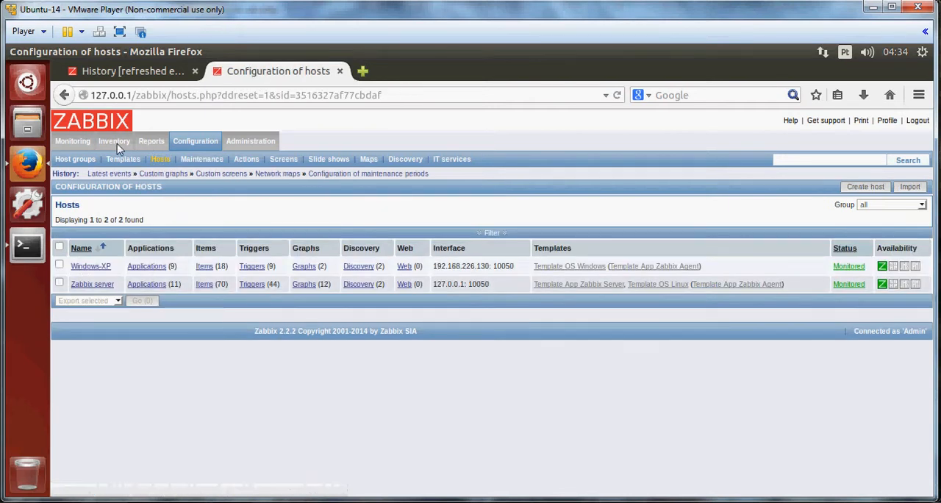
Return to monitoring and scroll through the Zabbix server screen again.
{"action": "left_click", "coordinate": [80, 144]}
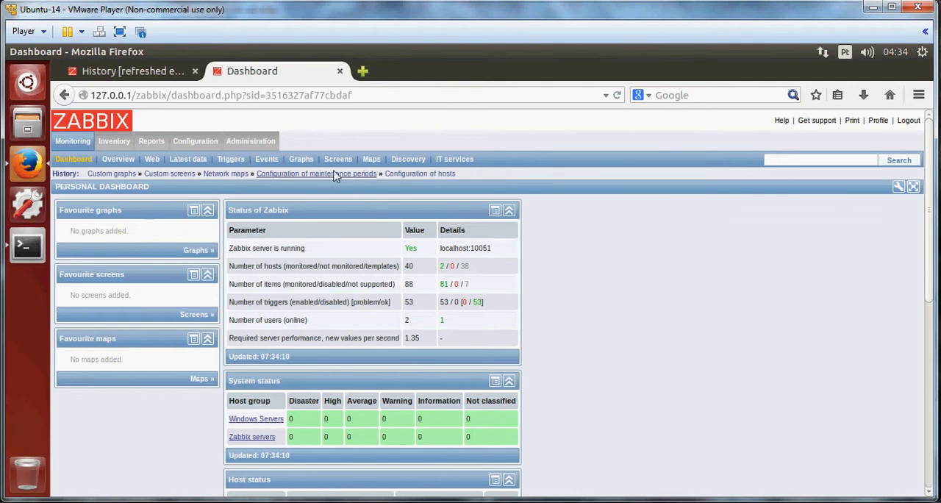
{"action": "left_click", "coordinate": [337, 160]}
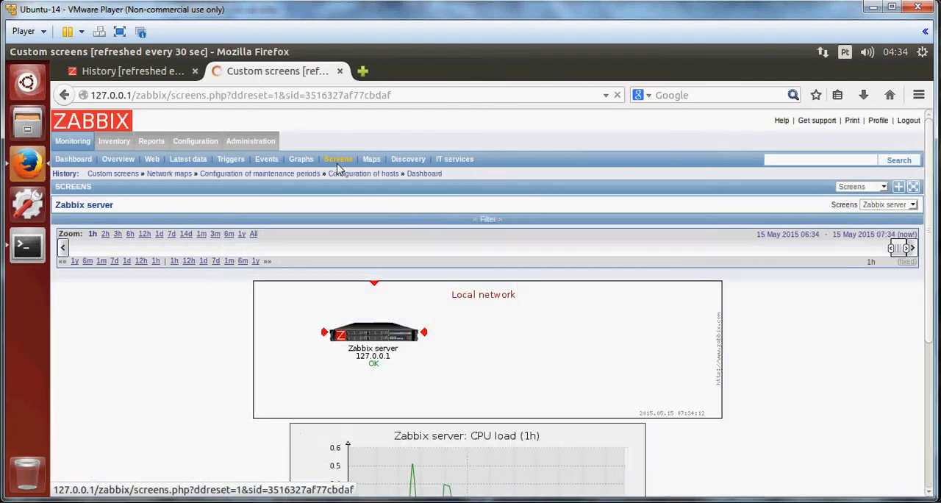
{"action": "scroll", "coordinate": [381, 271], "scroll_direction": "down", "scroll_amount": 3}
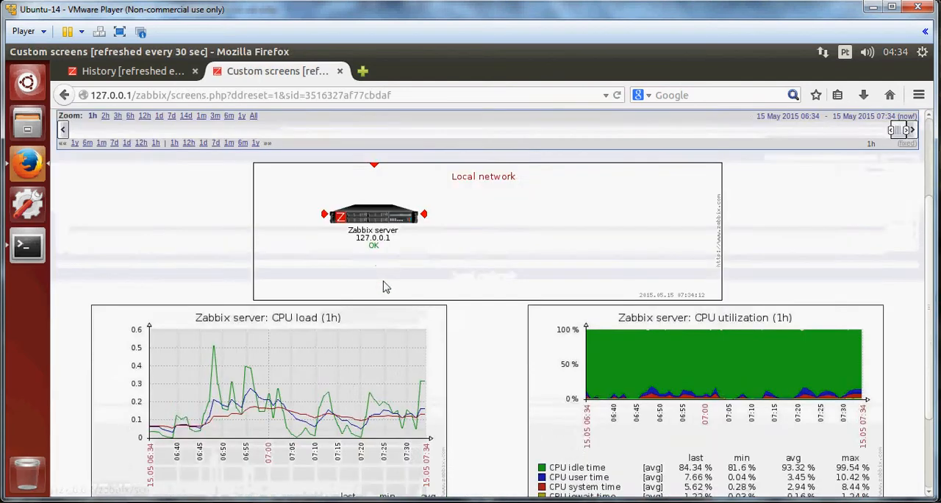
{"action": "scroll", "coordinate": [638, 306], "scroll_direction": "down", "scroll_amount": 3}
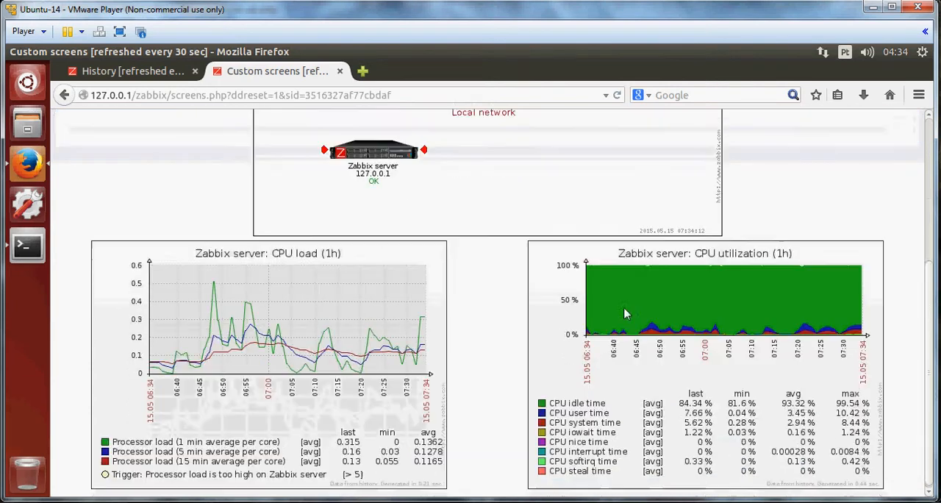
{"action": "scroll", "coordinate": [547, 315], "scroll_direction": "up", "scroll_amount": 3}
{"action": "scroll", "coordinate": [547, 295], "scroll_direction": "up", "scroll_amount": 3}
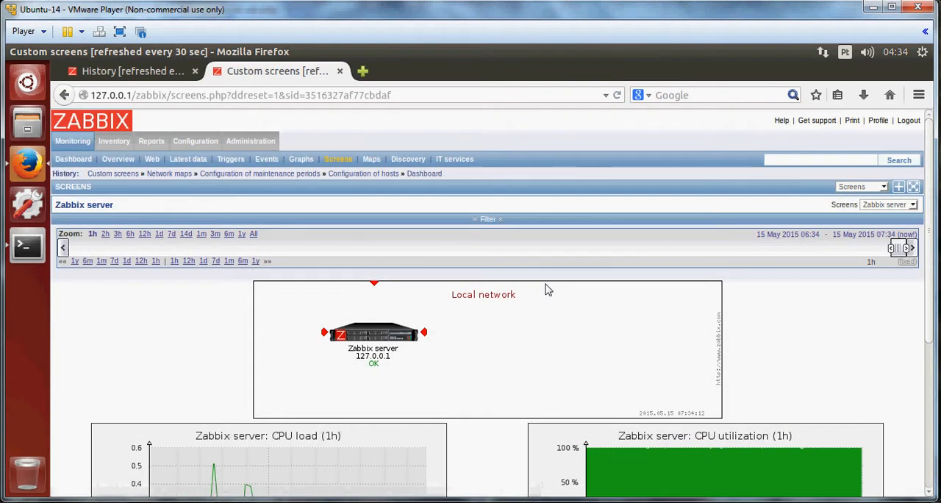
Keep the Zabbix server screen selected, then open the Network maps and Status of discovery pages.
{"action": "left_click", "coordinate": [870, 205]}
{"action": "left_click", "coordinate": [885, 214]}
{"action": "left_click", "coordinate": [373, 161]}
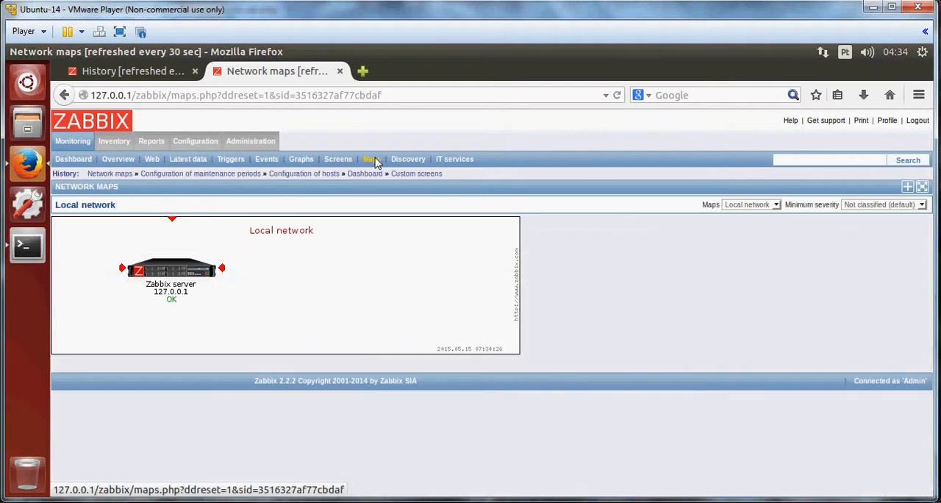
{"action": "left_click", "coordinate": [412, 164]}
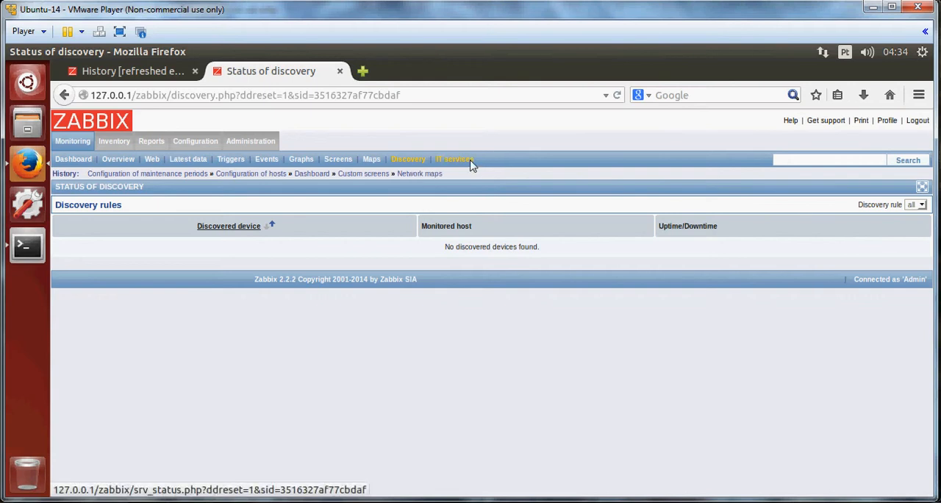
Open the Host inventory overview and then the inventory Hosts list.
{"action": "mouse_move", "coordinate": [195, 139]}
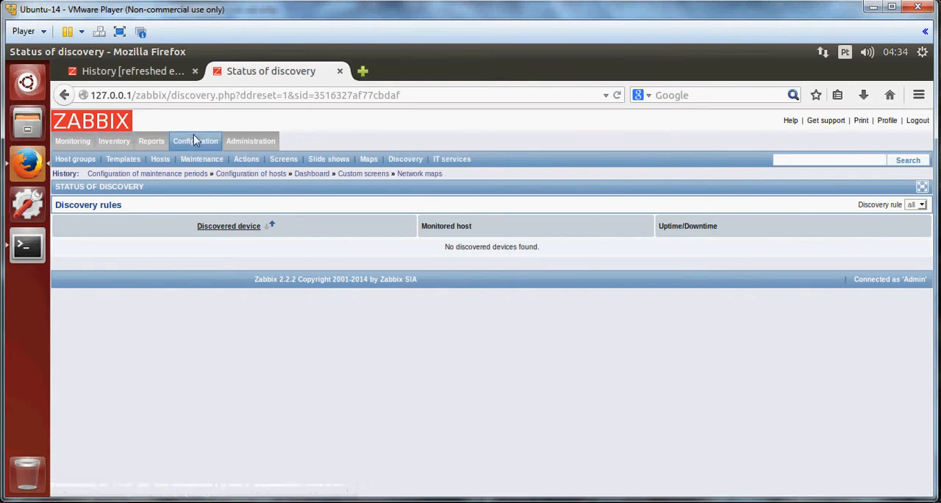
{"action": "mouse_move", "coordinate": [71, 144]}
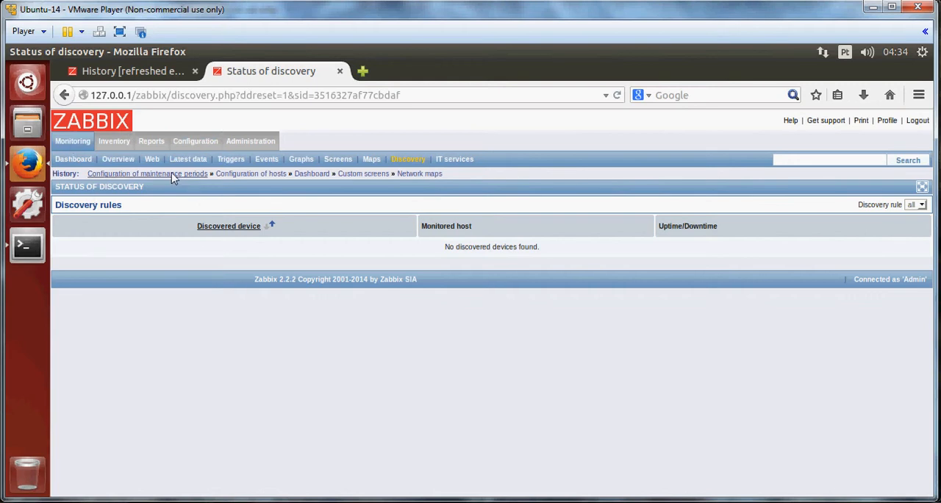
{"action": "mouse_move", "coordinate": [117, 149]}
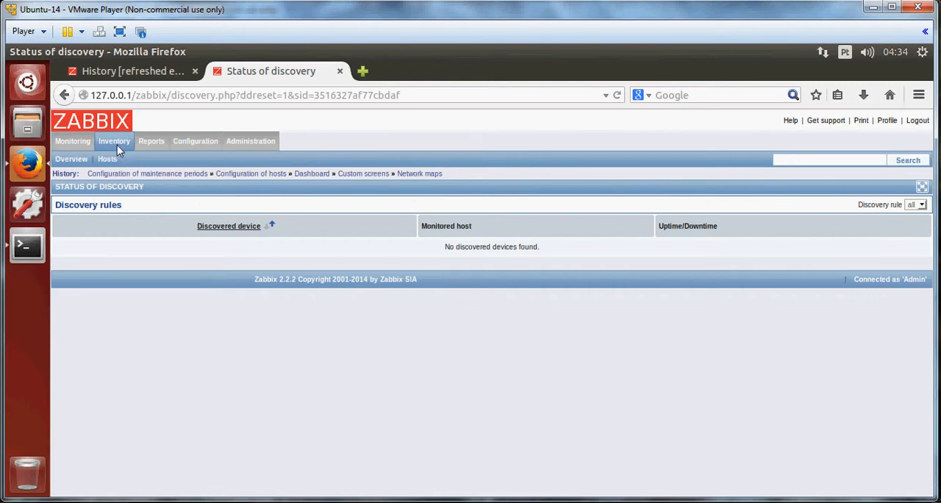
{"action": "left_click", "coordinate": [71, 159]}
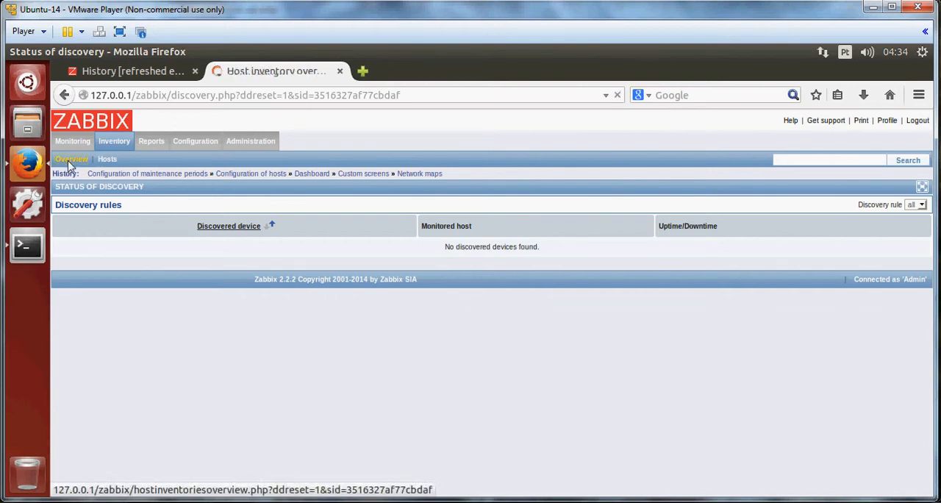
{"action": "left_click", "coordinate": [107, 159]}
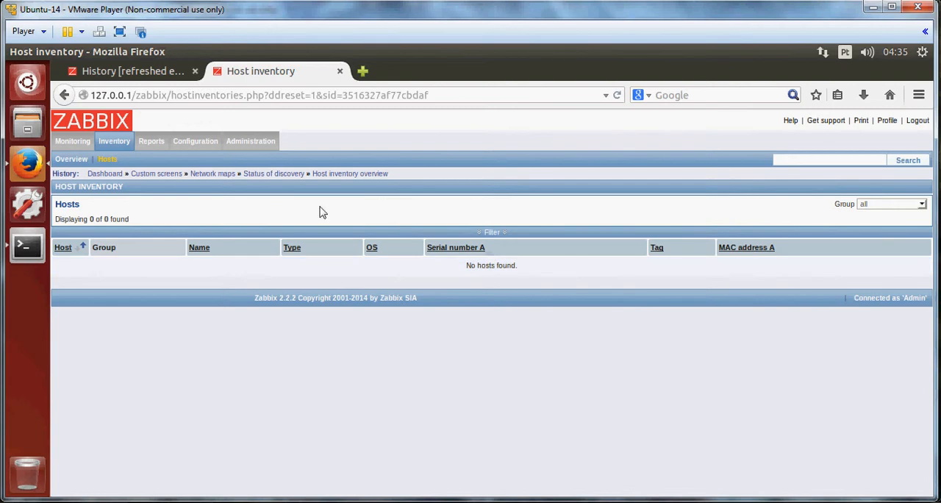
Open the Status of Zabbix report, then scroll through the Availability report by host.
{"action": "left_click", "coordinate": [153, 143]}
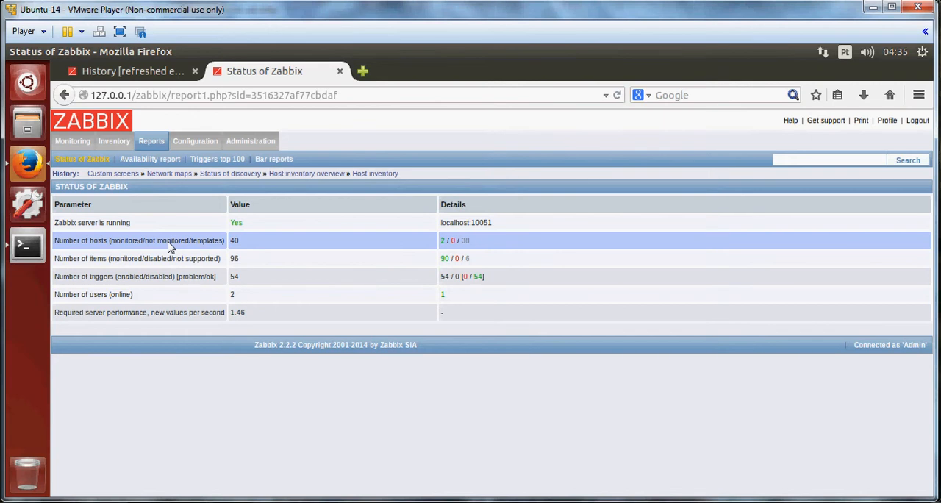
{"action": "left_click", "coordinate": [168, 163]}
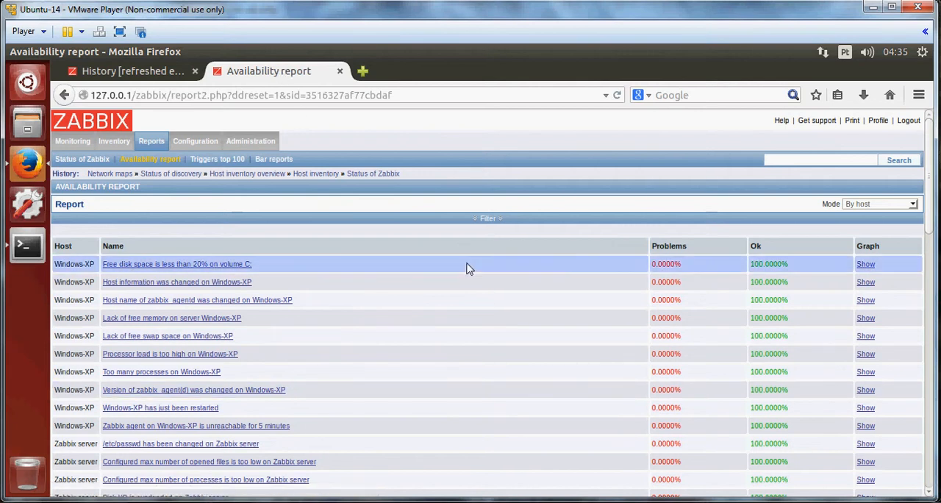
{"action": "scroll", "coordinate": [466, 268], "scroll_direction": "down", "scroll_amount": 3}
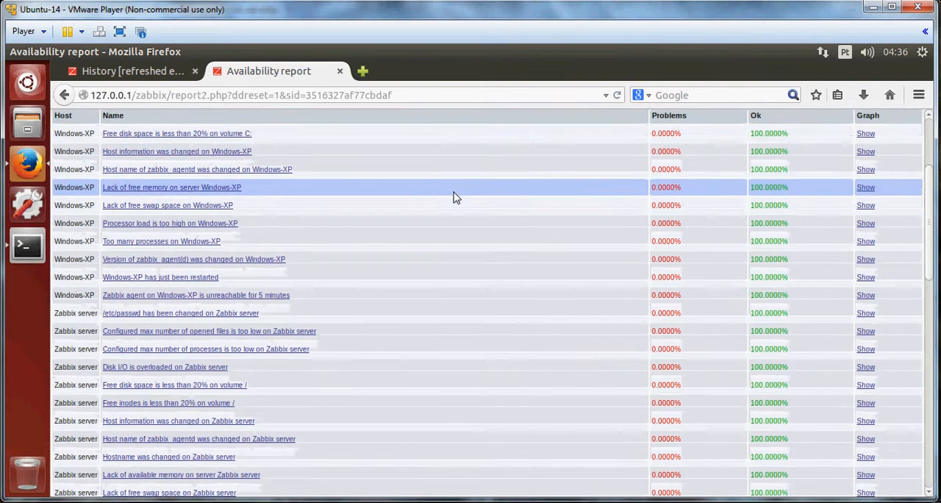
{"action": "scroll", "coordinate": [454, 197], "scroll_direction": "down", "scroll_amount": 4}
{"action": "scroll", "coordinate": [454, 197], "scroll_direction": "down", "scroll_amount": 10}
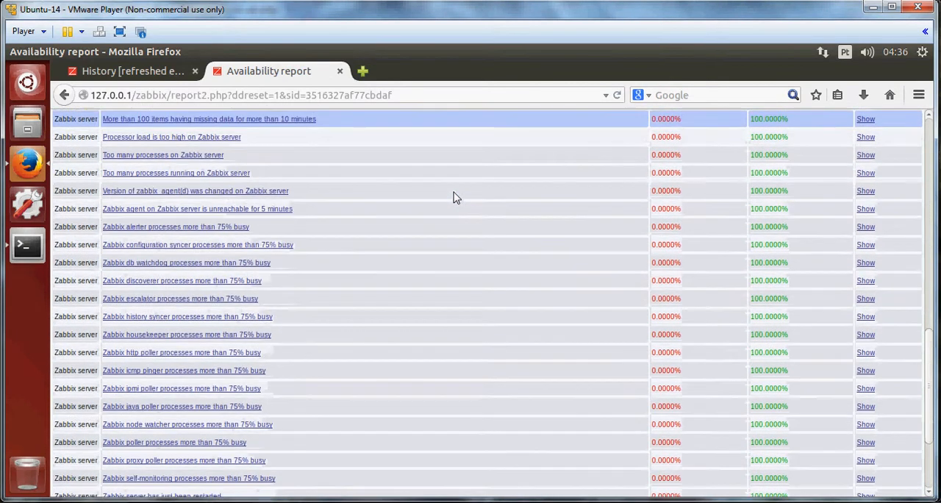
{"action": "scroll", "coordinate": [454, 197], "scroll_direction": "up", "scroll_amount": 7}
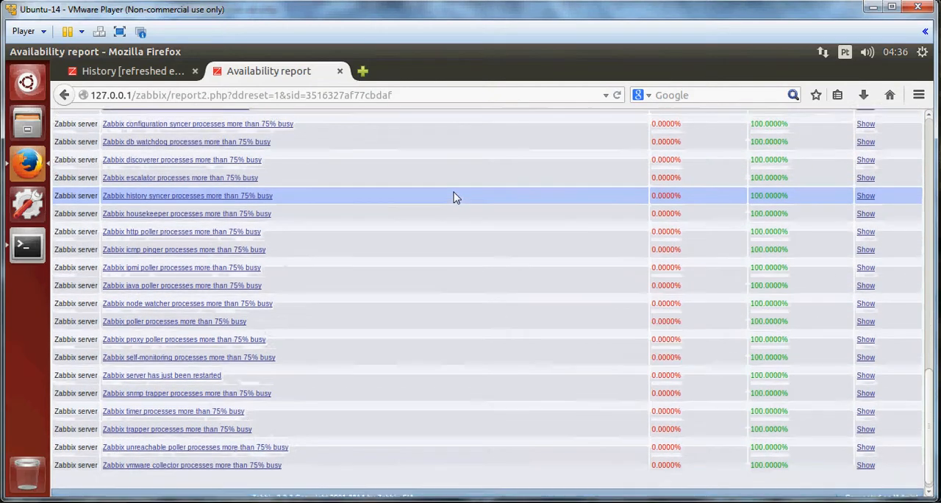
{"action": "scroll", "coordinate": [454, 197], "scroll_direction": "up", "scroll_amount": 12}
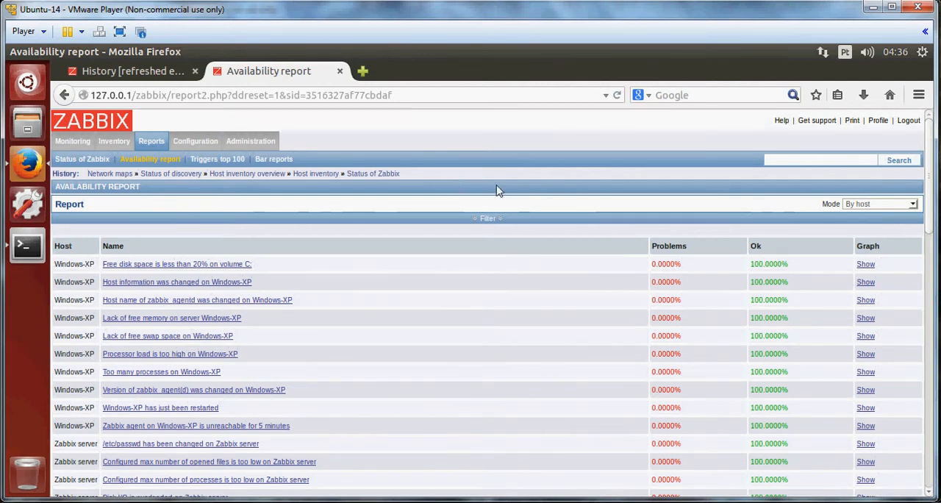
Open the Most busy triggers top 100 report and scroll through it.
{"action": "left_click", "coordinate": [212, 161]}
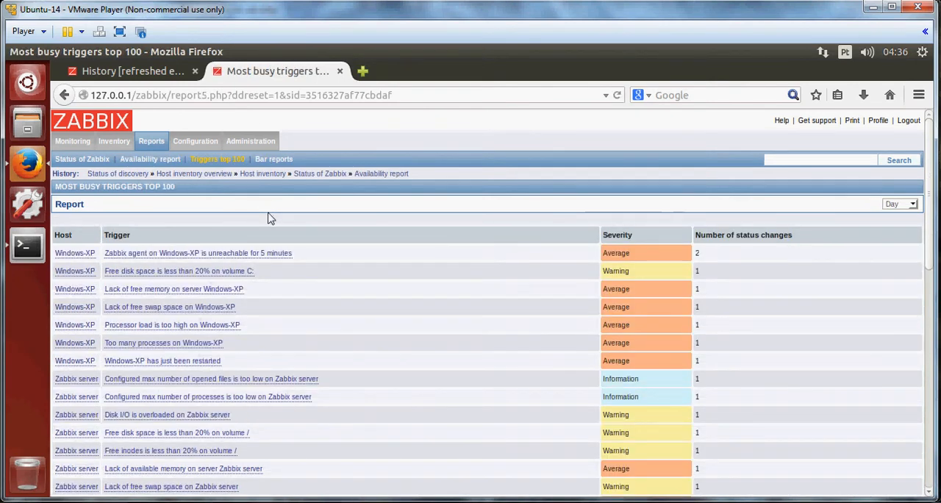
{"action": "scroll", "coordinate": [267, 222], "scroll_direction": "down", "scroll_amount": 6}
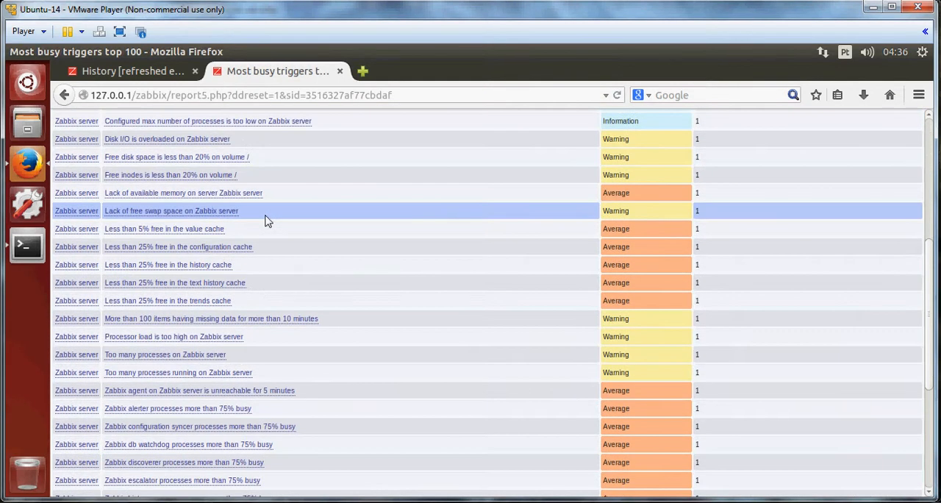
{"action": "scroll", "coordinate": [267, 222], "scroll_direction": "up", "scroll_amount": 6}
Open the Bar reports page, then the Administration GUI configuration settings.
{"action": "left_click", "coordinate": [274, 161]}
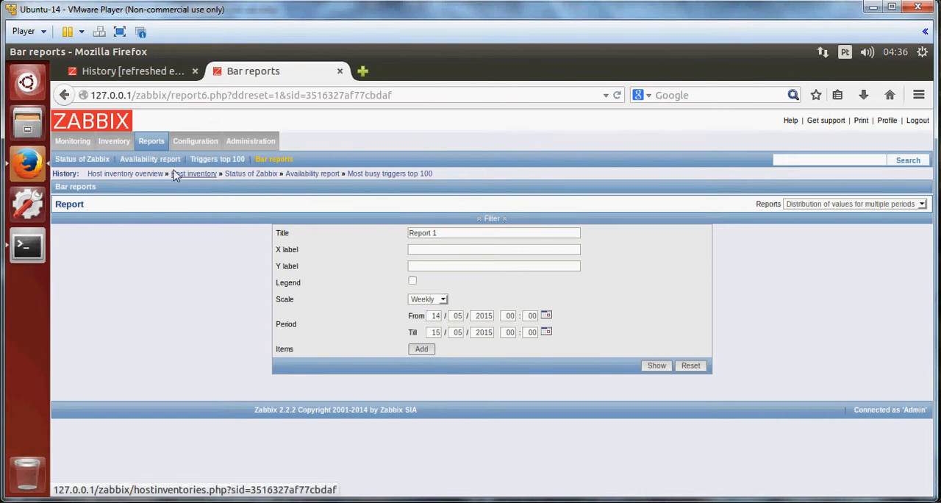
{"action": "mouse_move", "coordinate": [258, 144]}
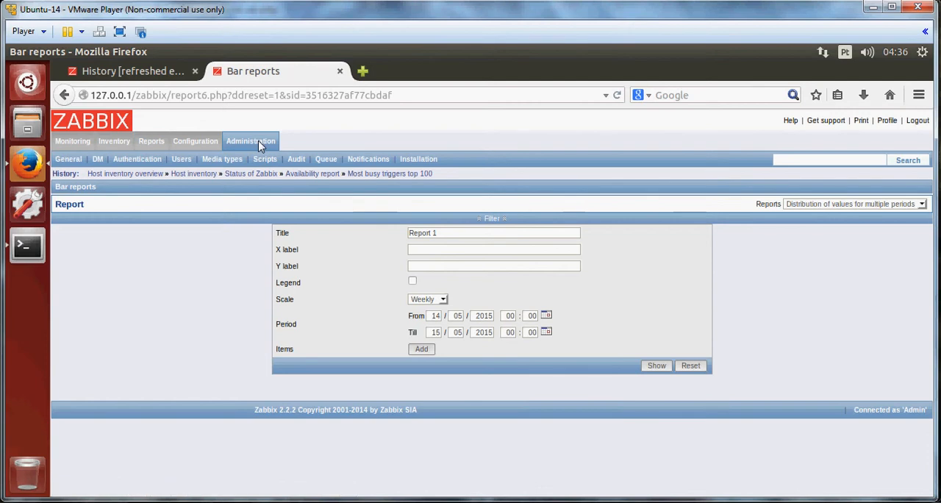
{"action": "left_click", "coordinate": [70, 161]}
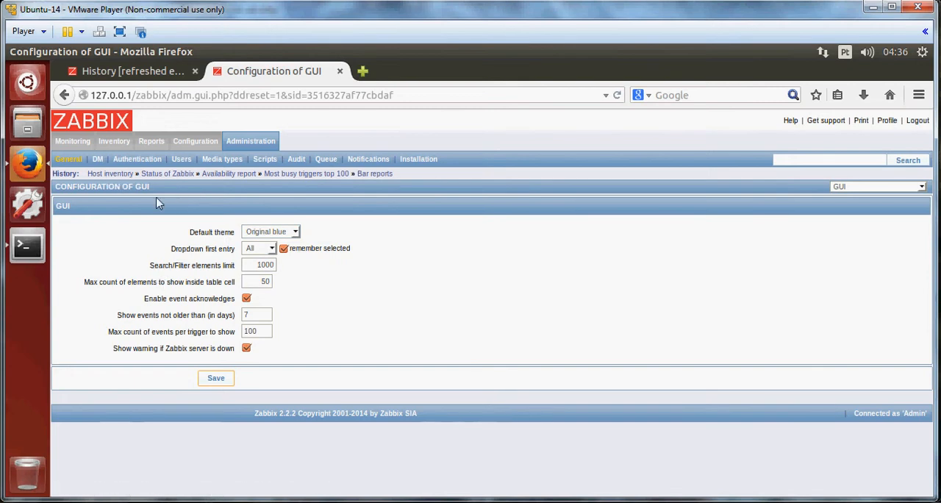
Switch to the Windows XP virtual machine, dismiss the backup floppy and ASR messages, and close the backup progress window.
{"action": "mouse_move", "coordinate": [155, 470]}
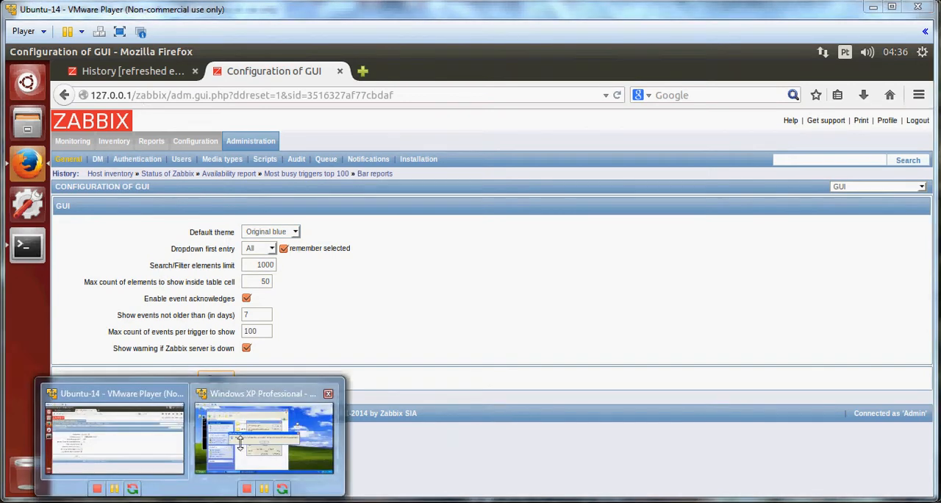
{"action": "left_click", "coordinate": [264, 441]}
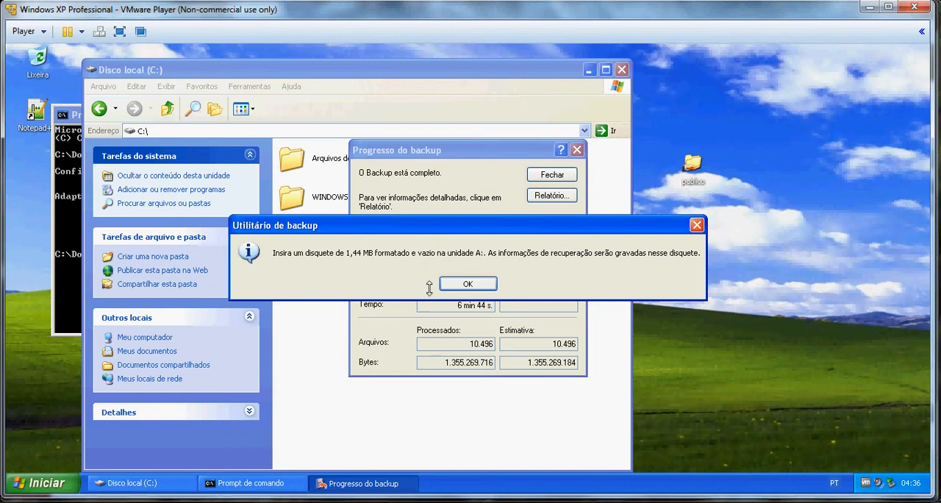
{"action": "left_click", "coordinate": [463, 284]}
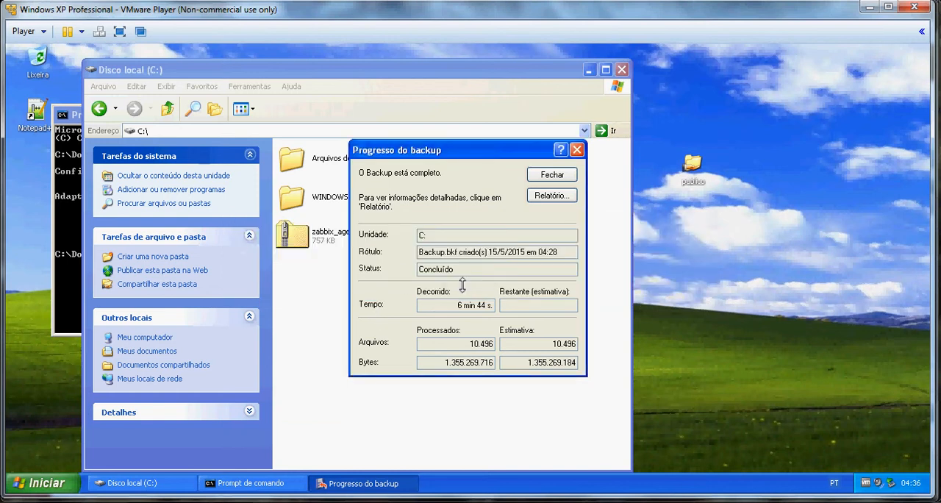
{"action": "left_click", "coordinate": [501, 282]}
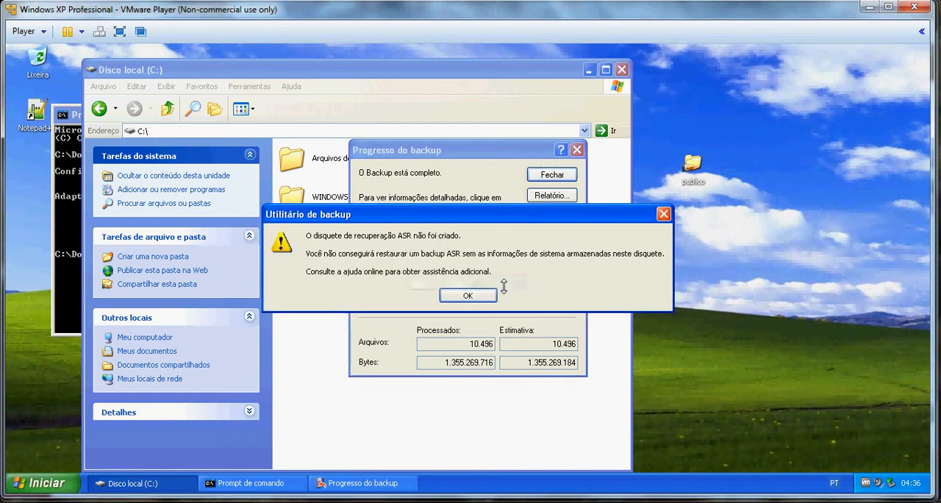
{"action": "left_click", "coordinate": [469, 296]}
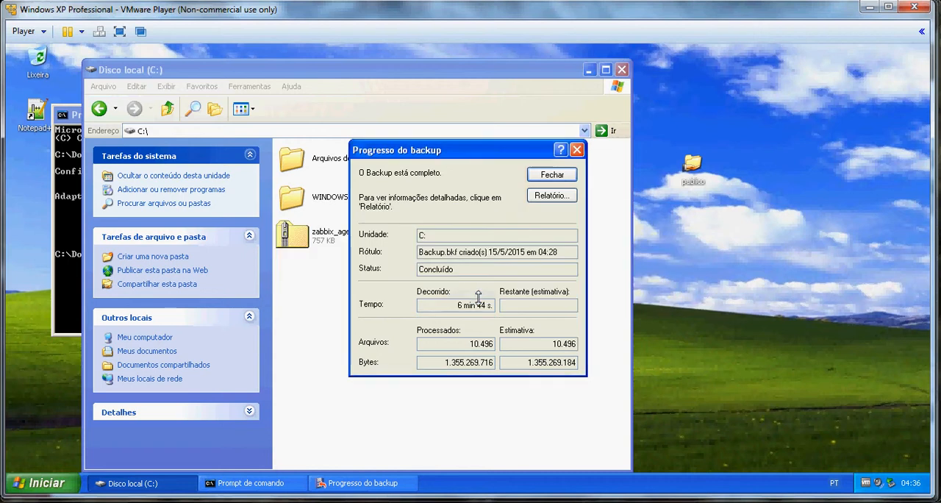
{"action": "left_click", "coordinate": [553, 174]}
Refresh the C: drive listing and open the Nova pasta folder.
{"action": "right_click", "coordinate": [432, 309]}
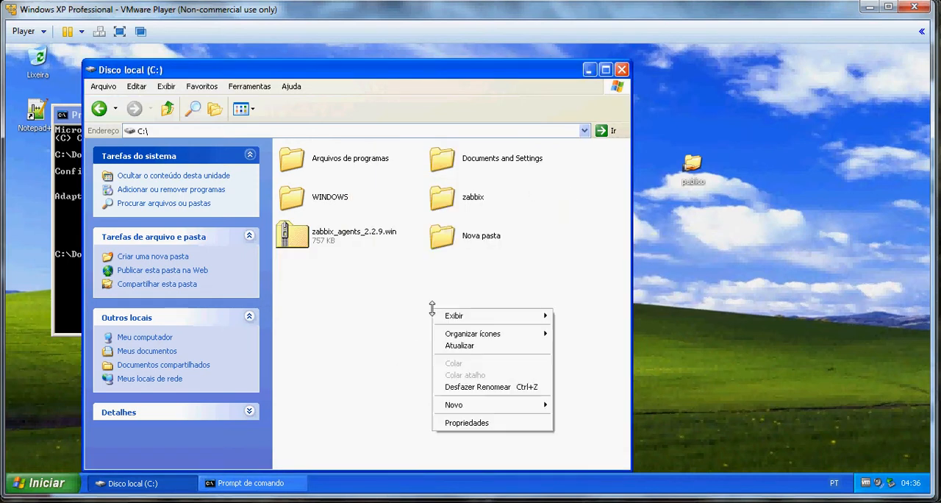
{"action": "left_click", "coordinate": [446, 343]}
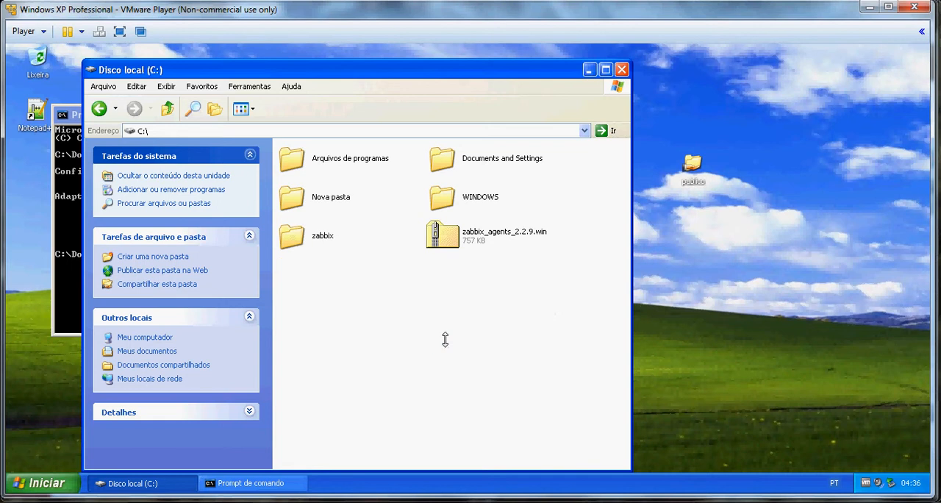
{"action": "double_click", "coordinate": [331, 205]}
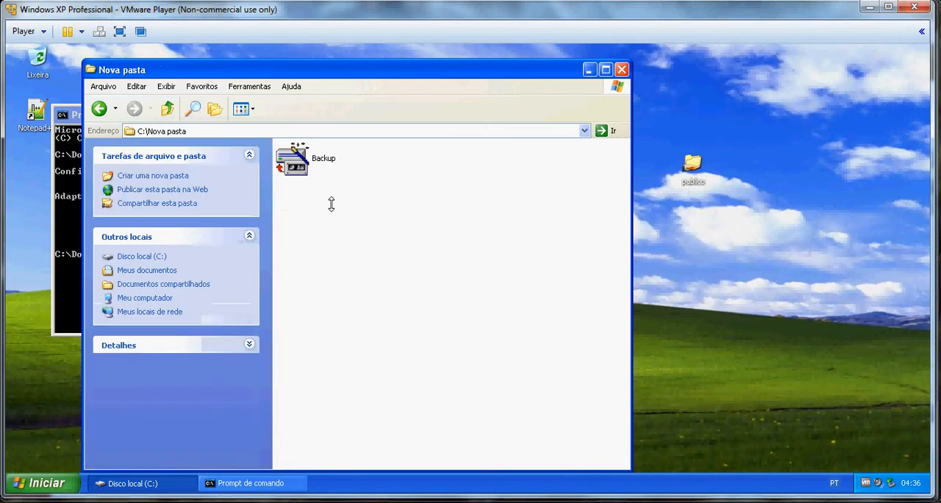
Open the Backup file's properties, close them without changes, and go up to the C: drive.
{"action": "right_click", "coordinate": [295, 165]}
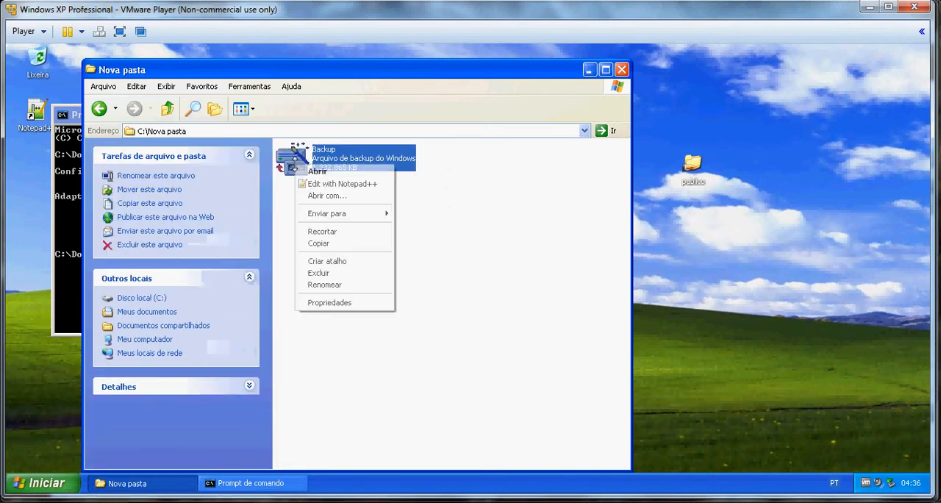
{"action": "left_click", "coordinate": [329, 302]}
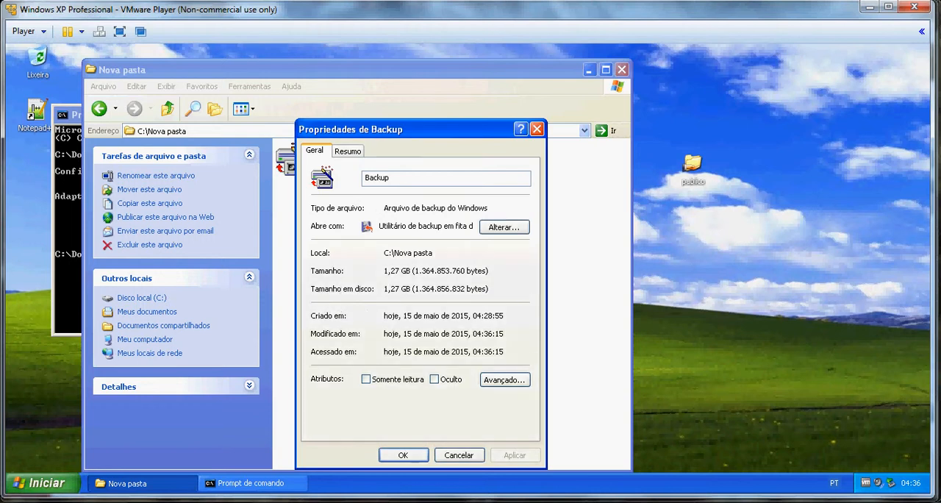
{"action": "left_click", "coordinate": [456, 454]}
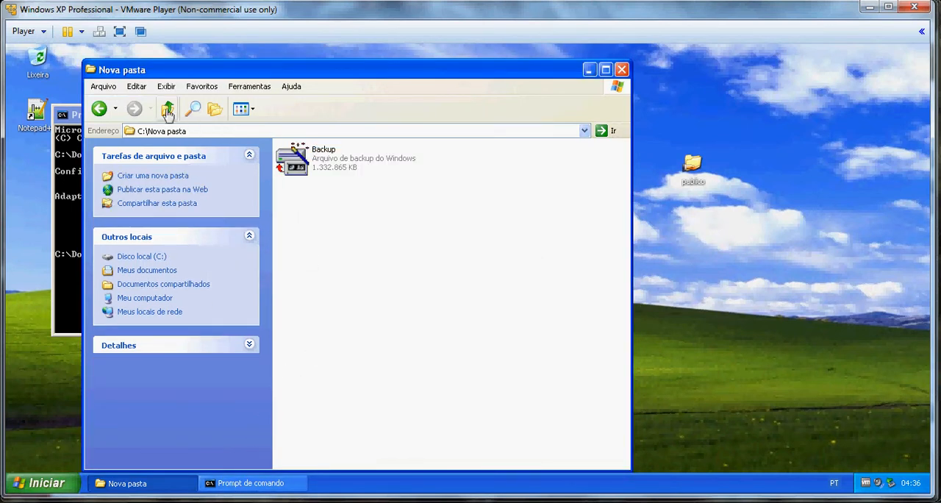
{"action": "left_click", "coordinate": [167, 109]}
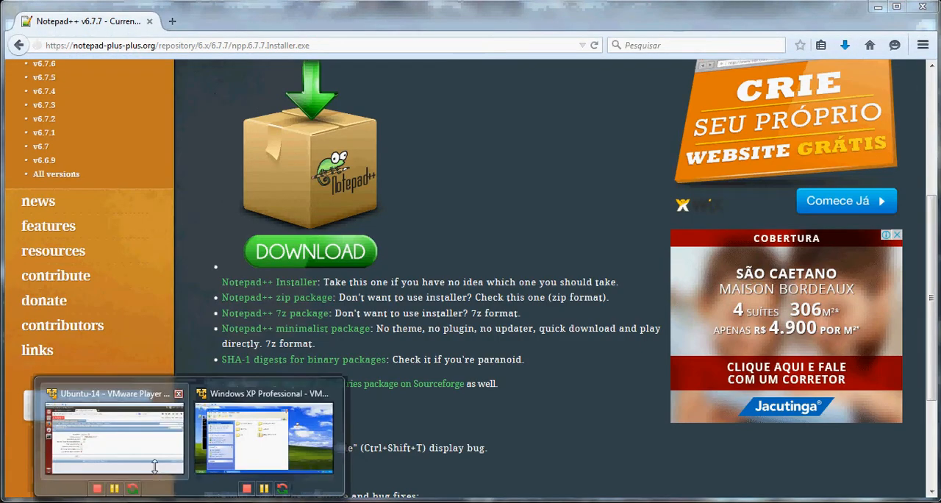
Switch back to the Ubuntu virtual machine and view the Windows-XP File write bytes per second history graph.
{"action": "left_click", "coordinate": [154, 467]}
{"action": "left_click", "coordinate": [133, 68]}
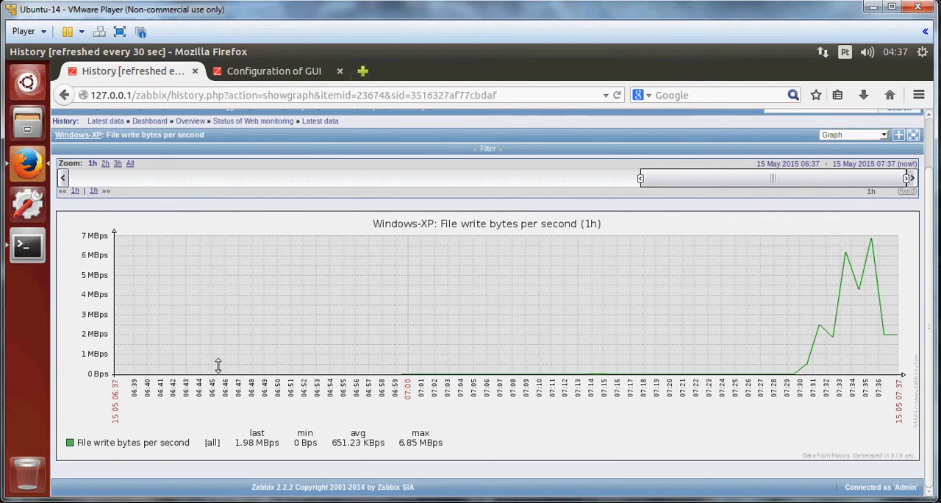
Return to the GUI configuration tab and open the DM proxies configuration page.
{"action": "left_click", "coordinate": [271, 73]}
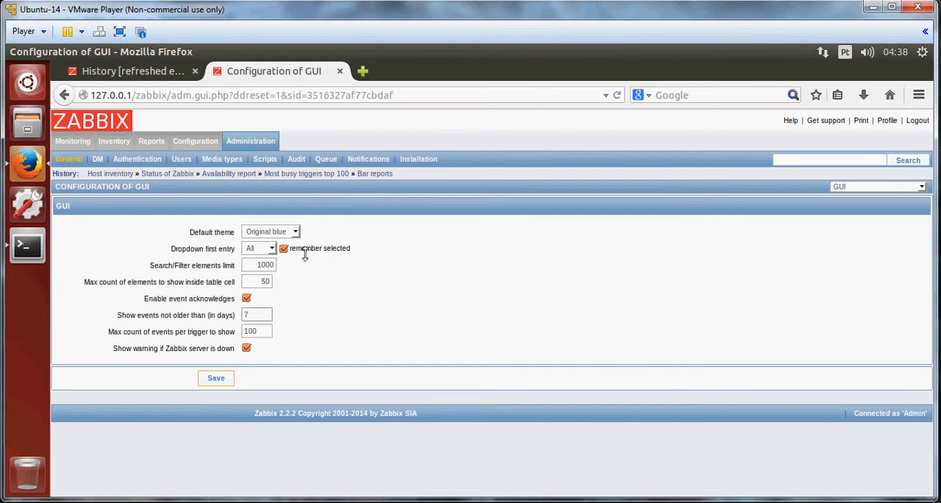
{"action": "left_click", "coordinate": [99, 161]}
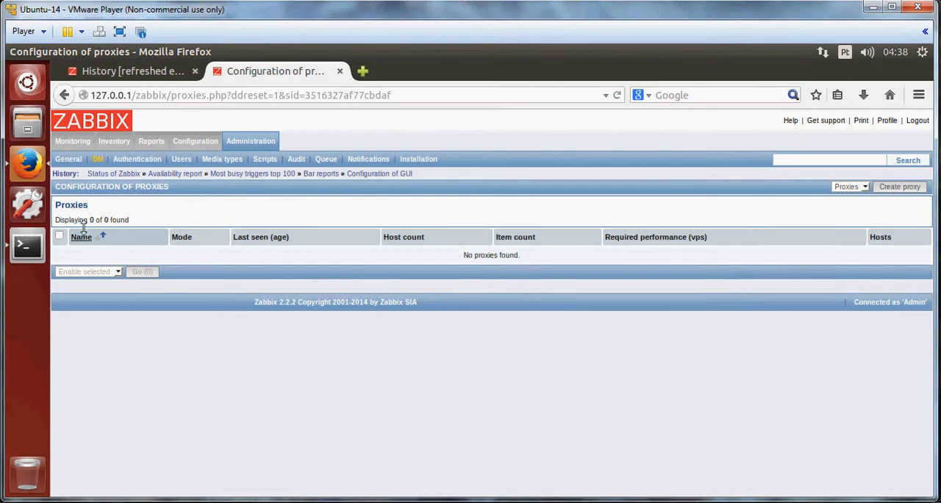
{"action": "left_click_drag", "start_coordinate": [78, 221], "coordinate": [131, 220]}
{"action": "left_click", "coordinate": [197, 344]}
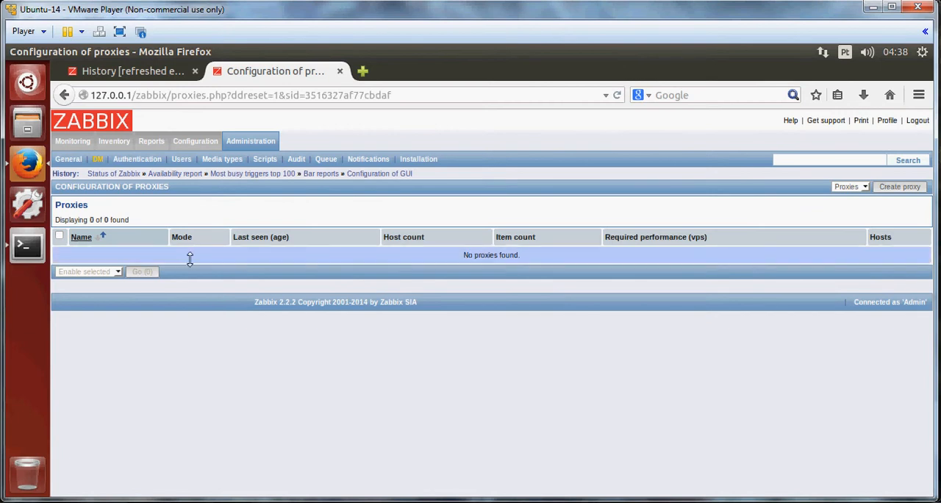
Open the Authentication configuration page and then the User groups list.
{"action": "left_click", "coordinate": [149, 162]}
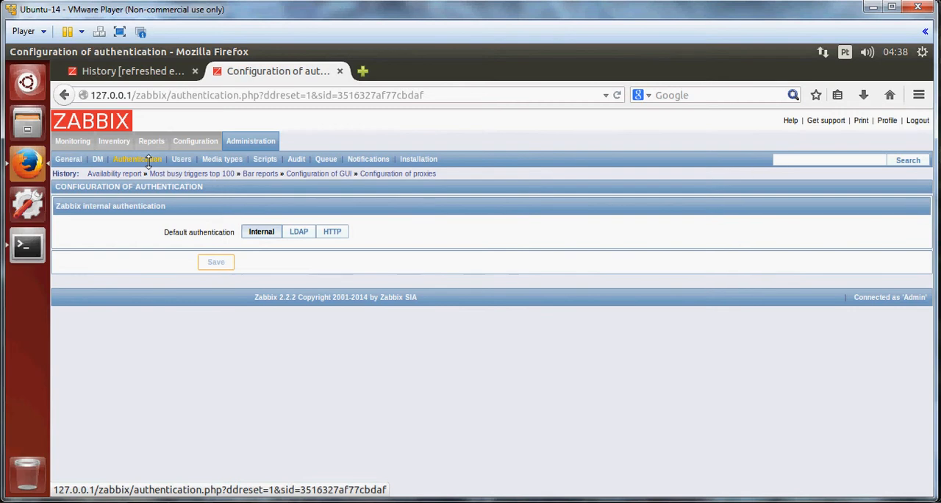
{"action": "left_click", "coordinate": [184, 160]}
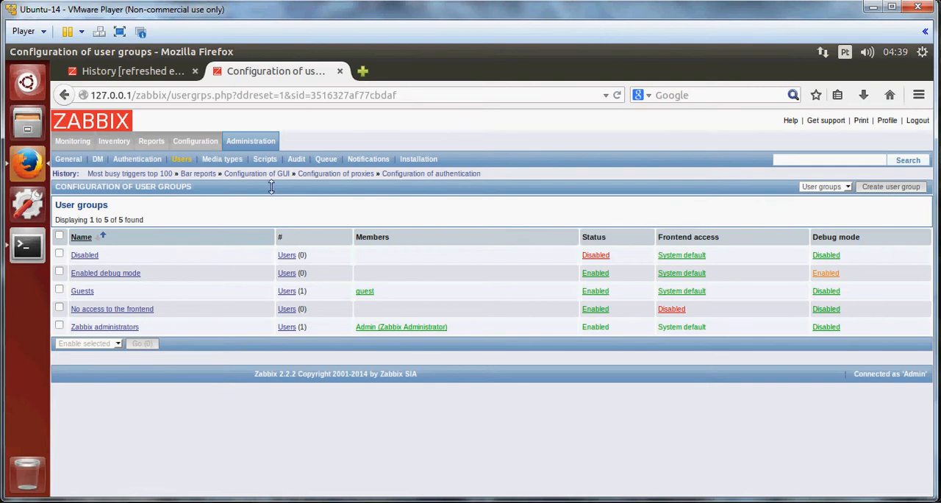
Open the Media types list and then the Scripts list.
{"action": "left_click", "coordinate": [233, 159]}
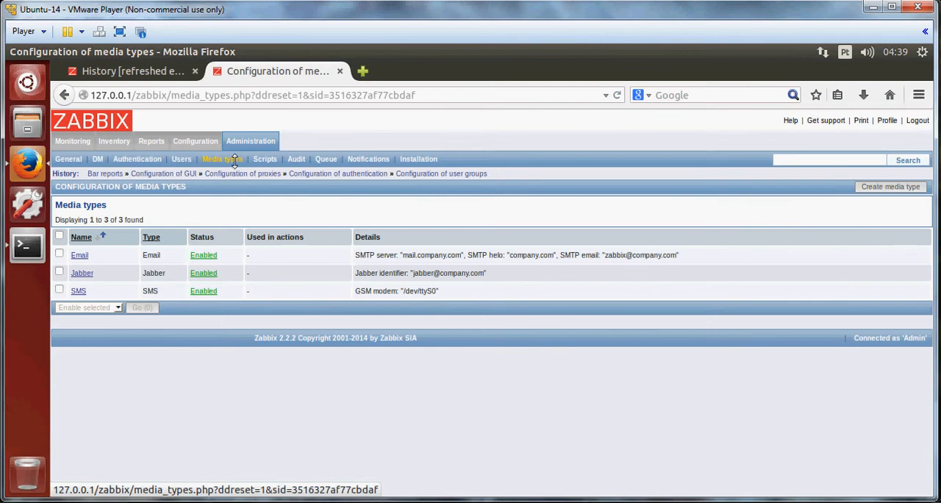
{"action": "left_click", "coordinate": [265, 158]}
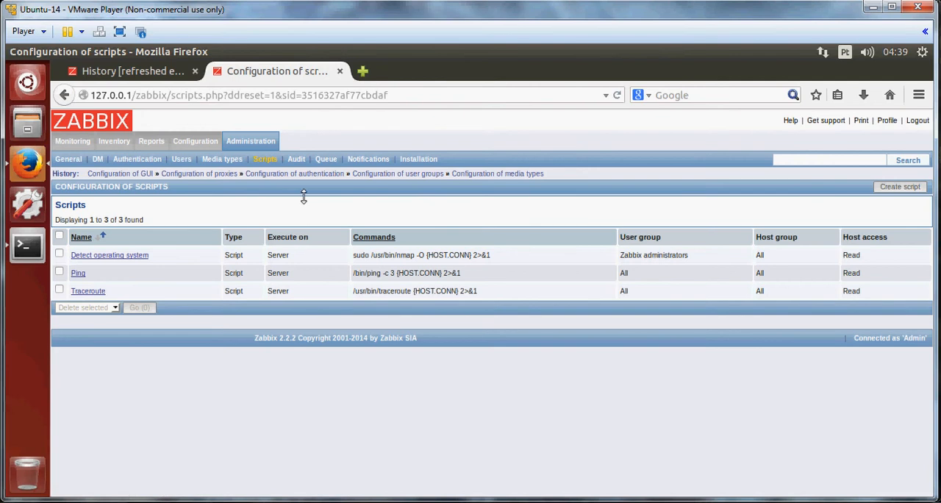
Open the Audit logs and scroll through the log entries.
{"action": "left_click", "coordinate": [297, 159]}
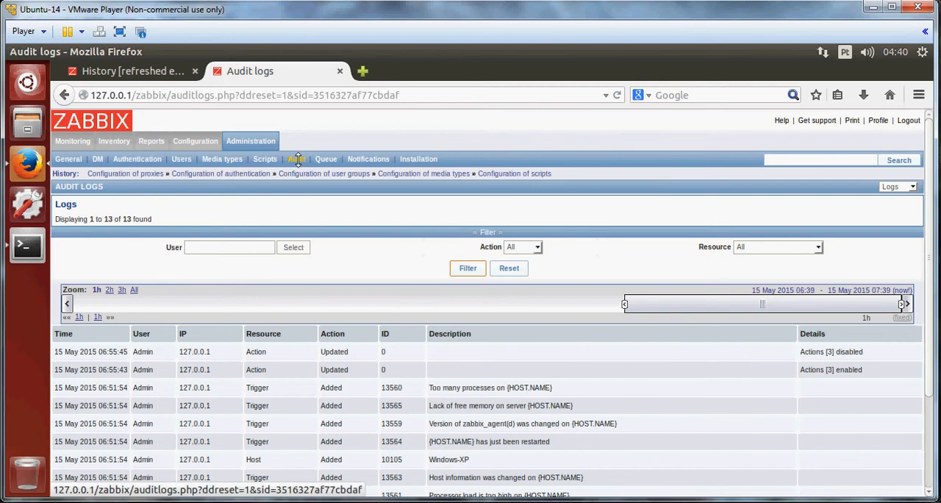
{"action": "scroll", "coordinate": [378, 411], "scroll_direction": "down", "scroll_amount": 3}
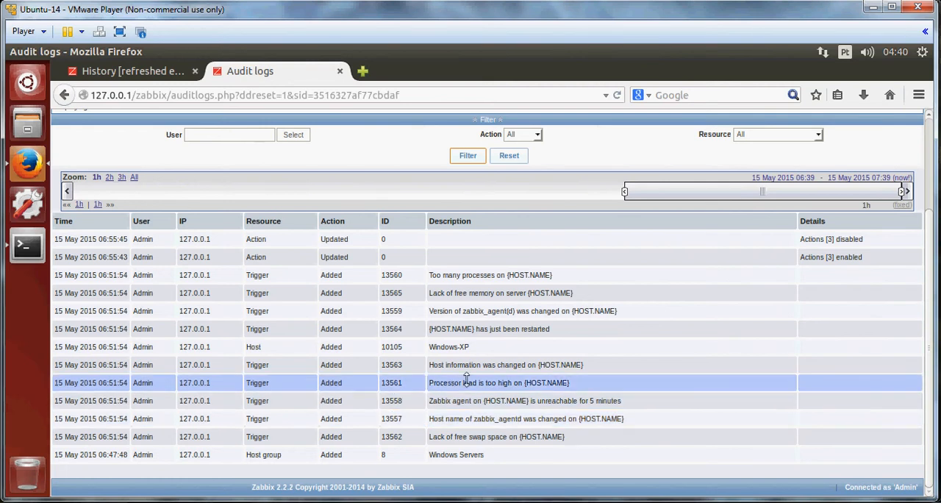
{"action": "scroll", "coordinate": [467, 378], "scroll_direction": "up", "scroll_amount": 2}
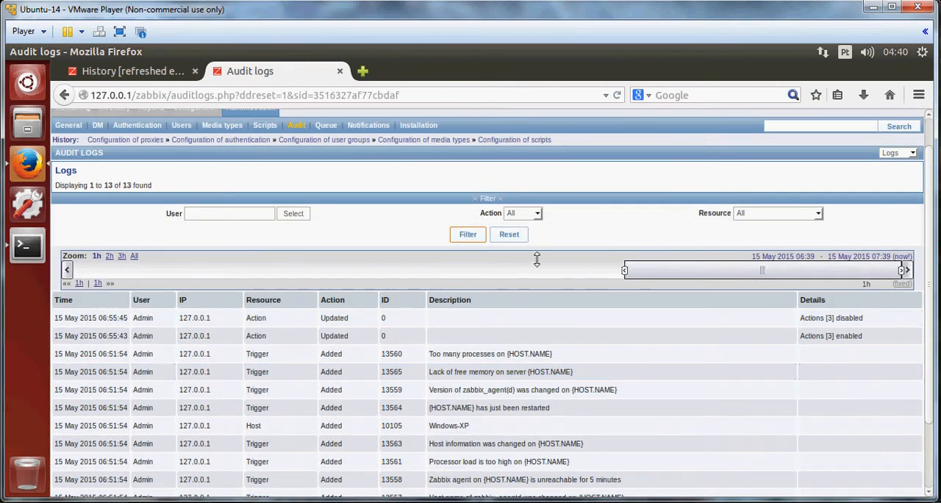
{"action": "scroll", "coordinate": [399, 195], "scroll_direction": "up", "scroll_amount": 1}
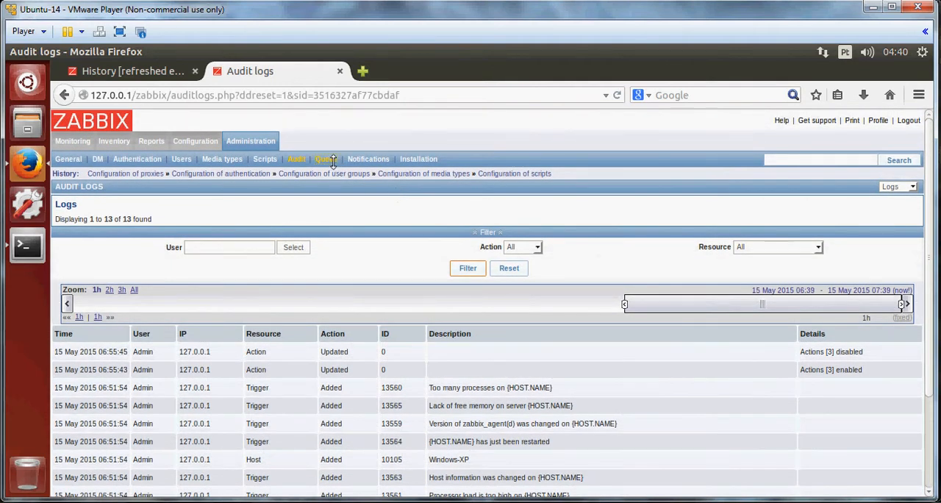
Open the Queue of items to be updated and scroll through it.
{"action": "left_click", "coordinate": [326, 159]}
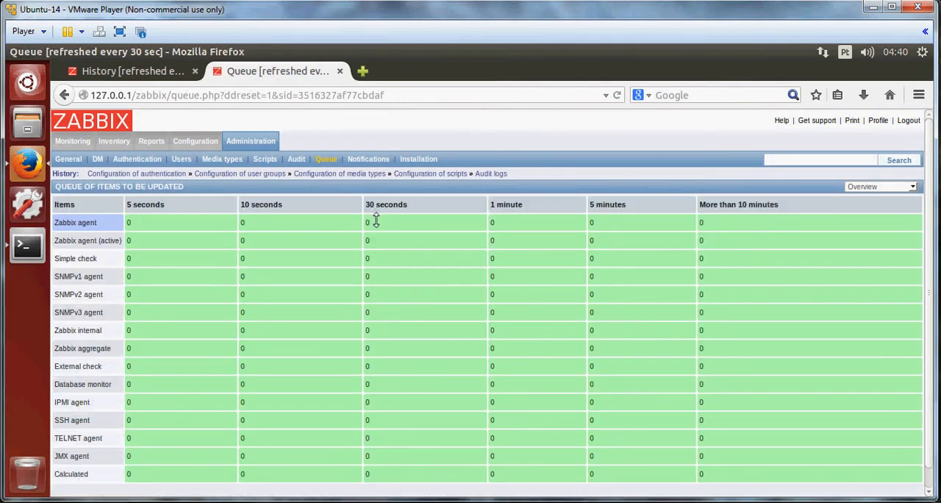
{"action": "scroll", "coordinate": [375, 221], "scroll_direction": "down", "scroll_amount": 1}
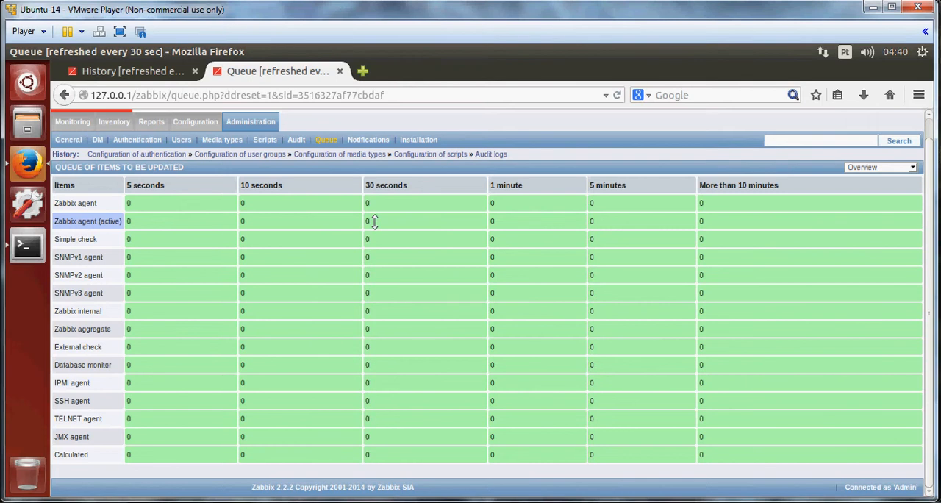
{"action": "scroll", "coordinate": [375, 222], "scroll_direction": "up", "scroll_amount": 1}
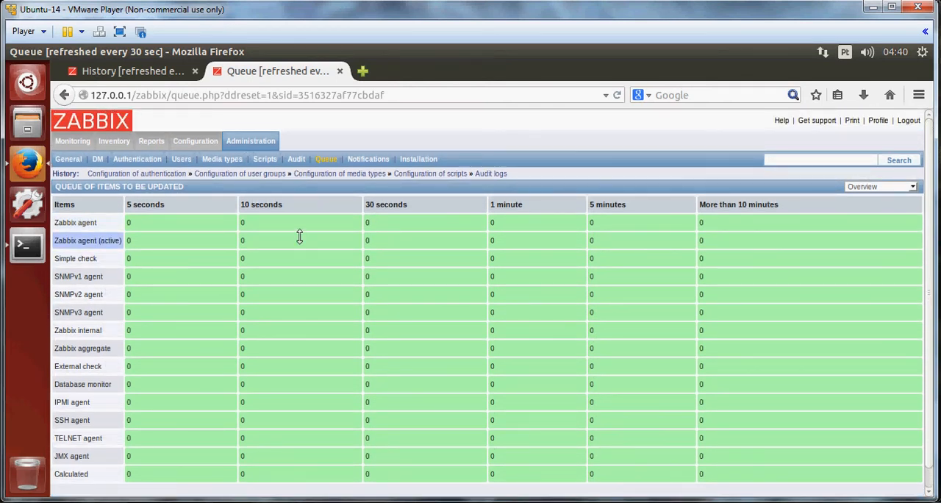
Open the Notification report and scroll through the weekly rows.
{"action": "left_click", "coordinate": [368, 159]}
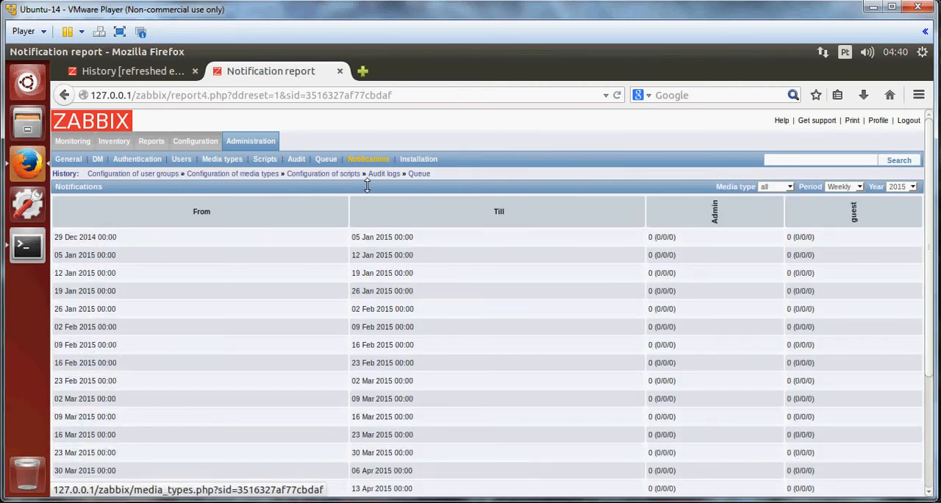
{"action": "scroll", "coordinate": [367, 188], "scroll_direction": "down", "scroll_amount": 4}
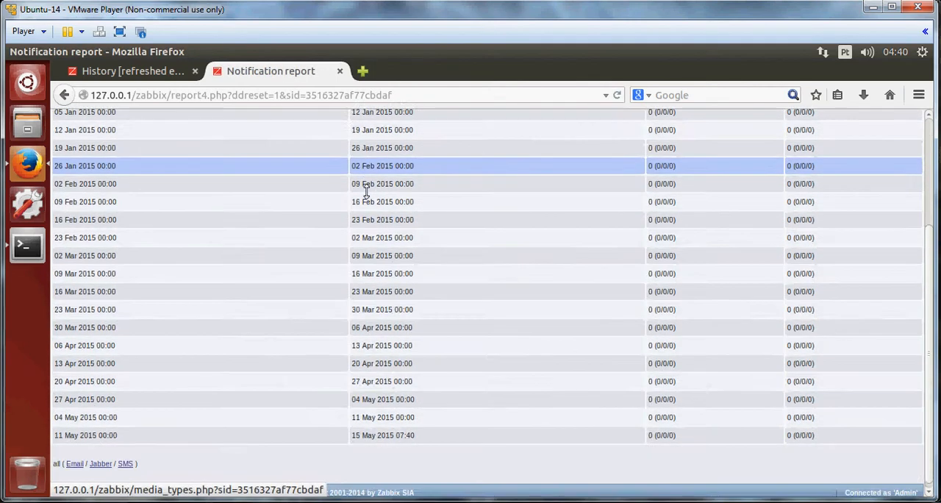
{"action": "scroll", "coordinate": [367, 190], "scroll_direction": "up", "scroll_amount": 4}
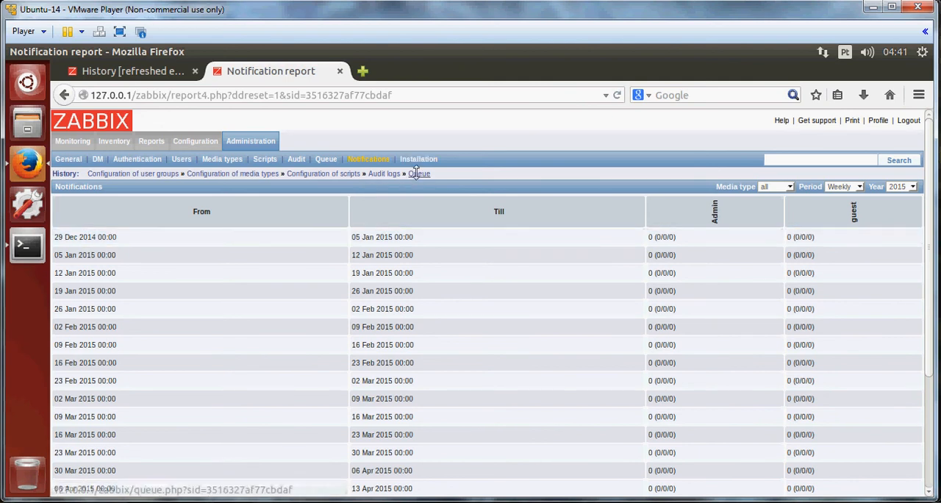
Open the Monitoring Overview of triggers and scroll through the trigger list for both hosts.
{"action": "mouse_move", "coordinate": [68, 145]}
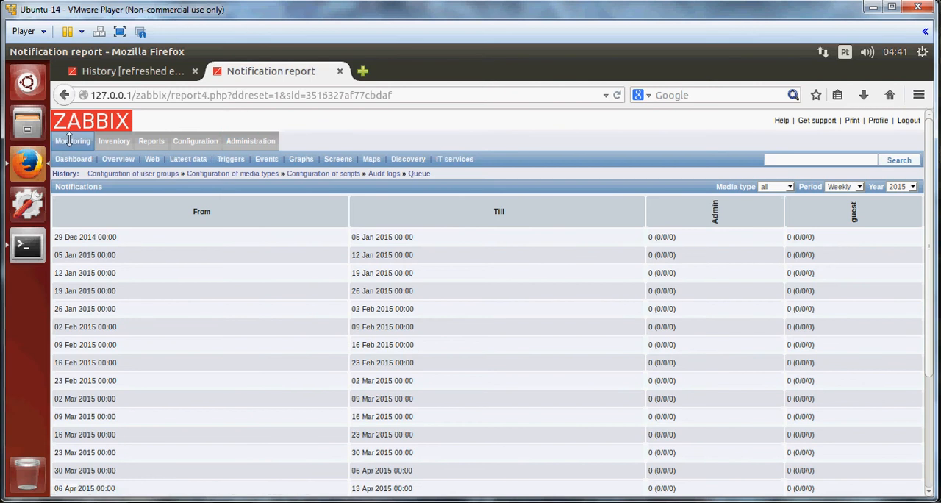
{"action": "left_click", "coordinate": [129, 161]}
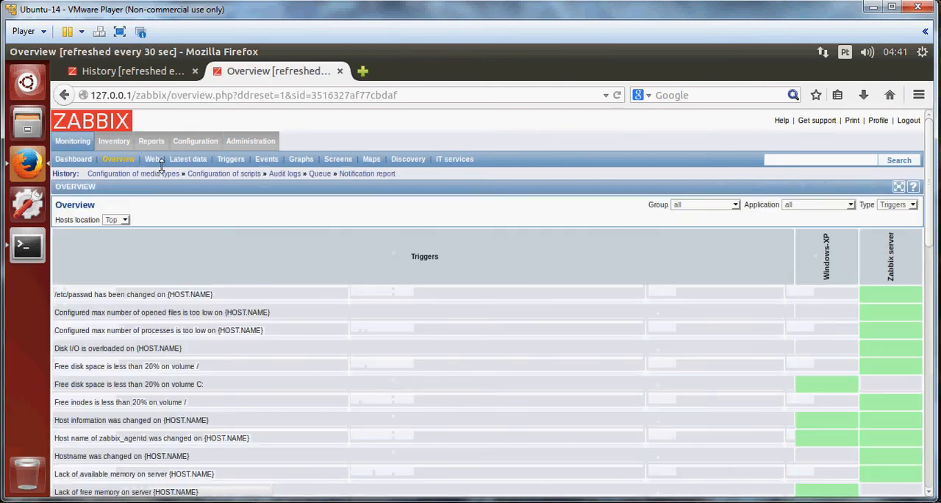
{"action": "scroll", "coordinate": [615, 333], "scroll_direction": "down", "scroll_amount": 15}
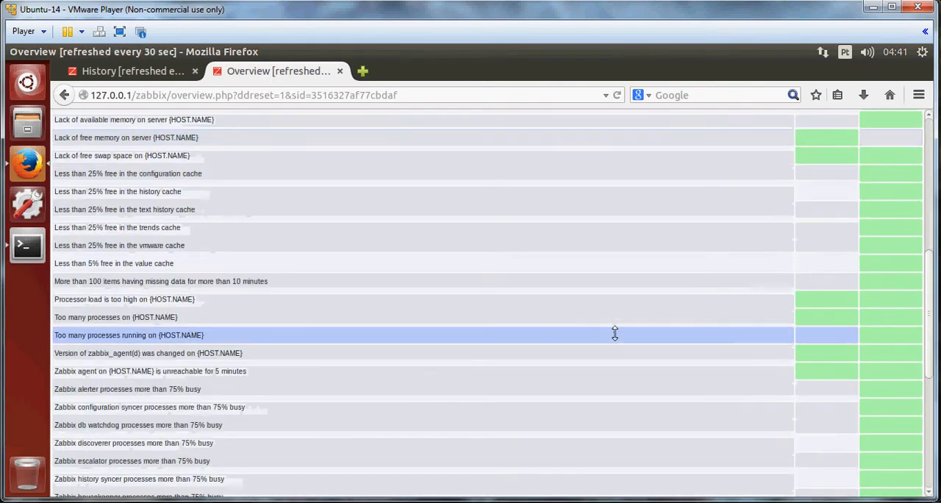
{"action": "scroll", "coordinate": [615, 333], "scroll_direction": "down", "scroll_amount": 3}
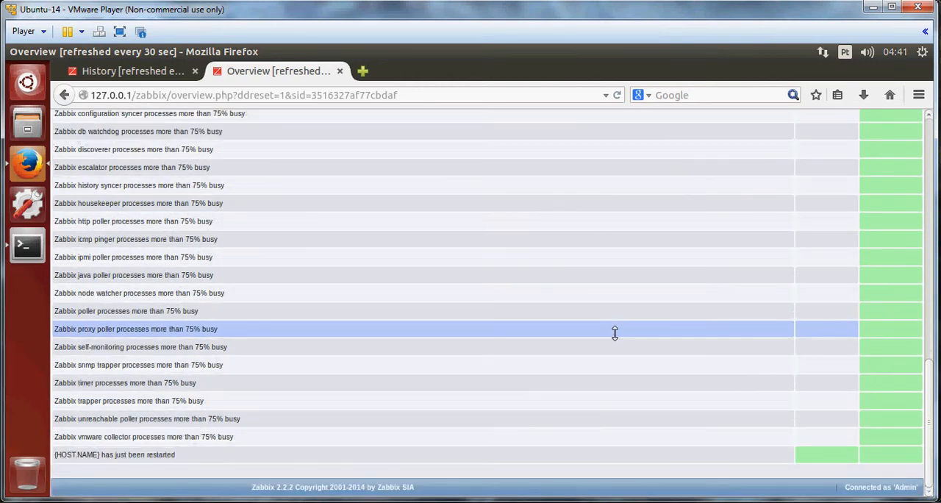
{"action": "scroll", "coordinate": [615, 333], "scroll_direction": "up", "scroll_amount": 18}
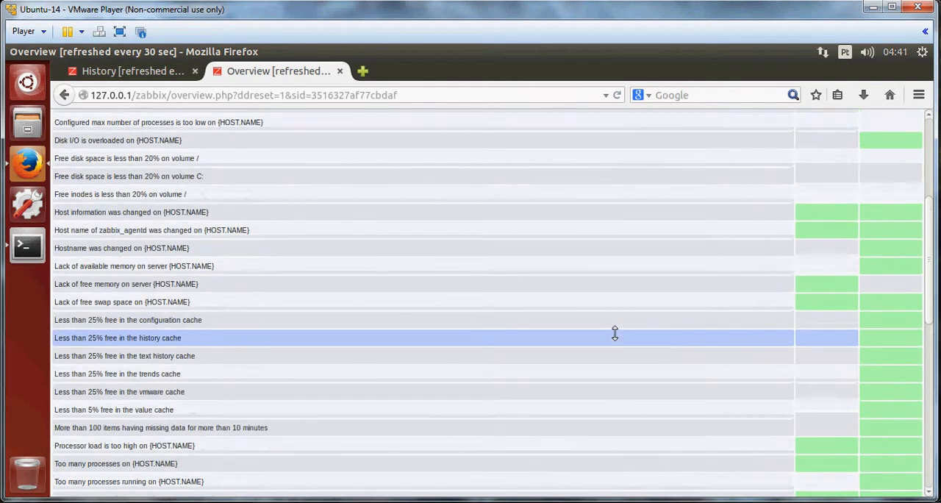
{"action": "scroll", "coordinate": [615, 334], "scroll_direction": "up", "scroll_amount": 1}
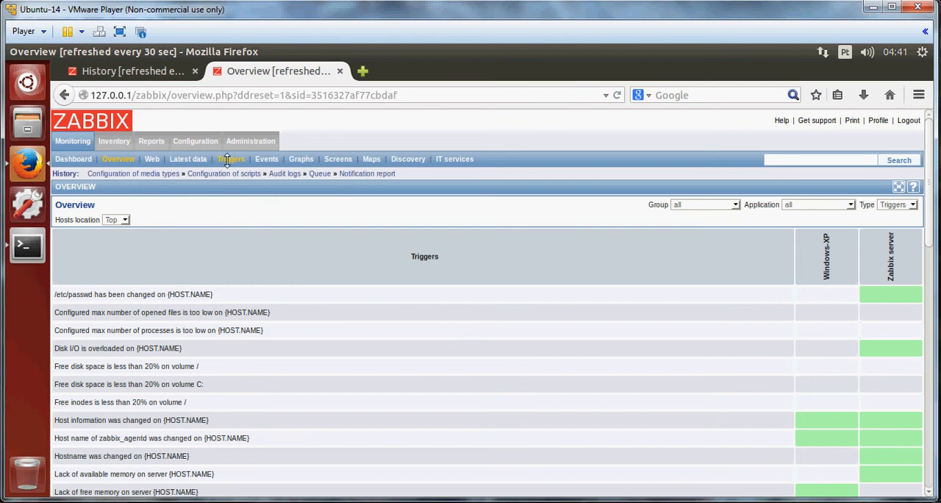
Open the latest events history and then the Latest data page for both hosts.
{"action": "left_click", "coordinate": [266, 158]}
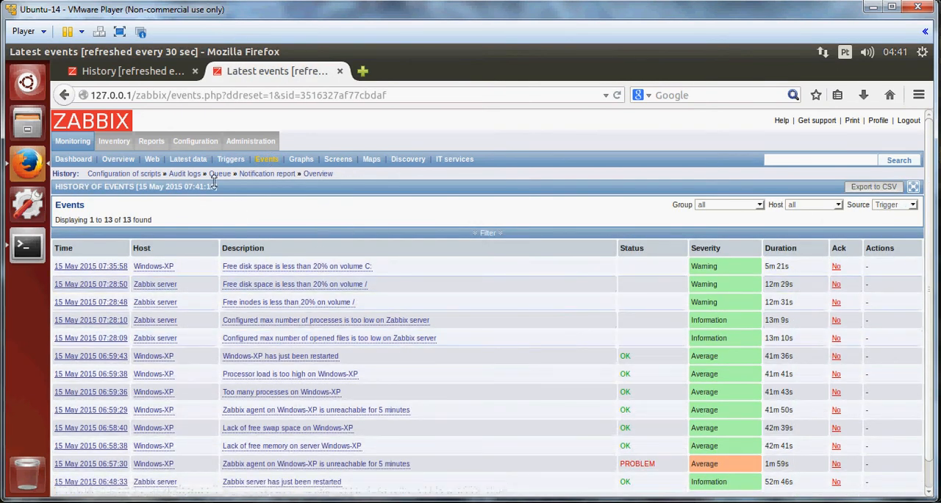
{"action": "left_click", "coordinate": [197, 161]}
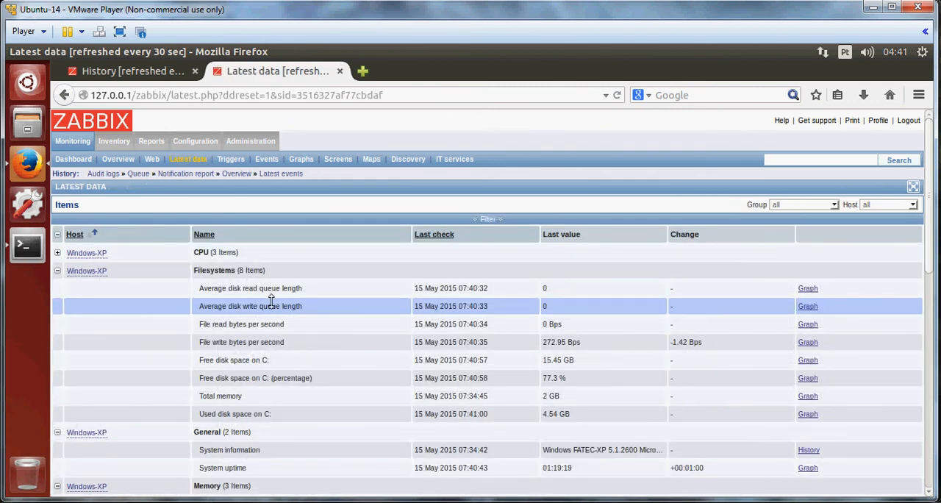
Review the Windows-XP File write bytes per second graph, then scroll through the Latest data items for both hosts.
{"action": "left_click", "coordinate": [135, 65]}
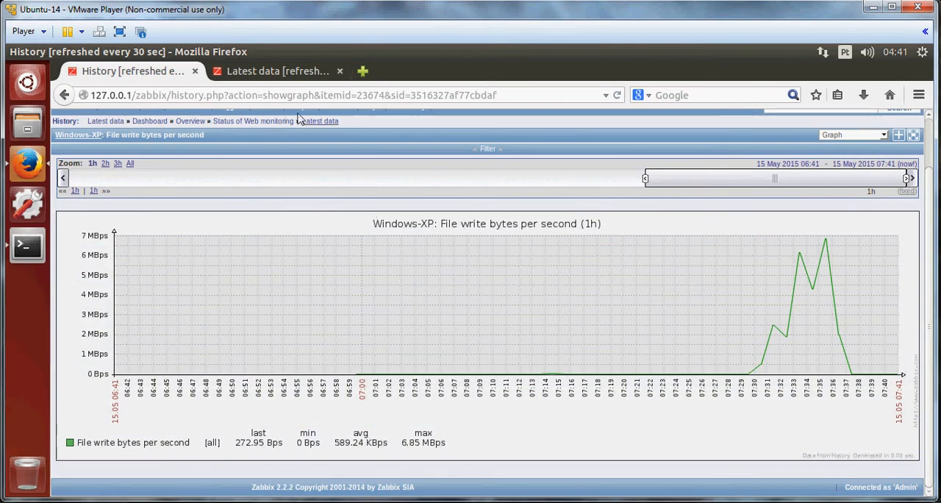
{"action": "left_click", "coordinate": [280, 71]}
{"action": "scroll", "coordinate": [347, 335], "scroll_direction": "down", "scroll_amount": 1}
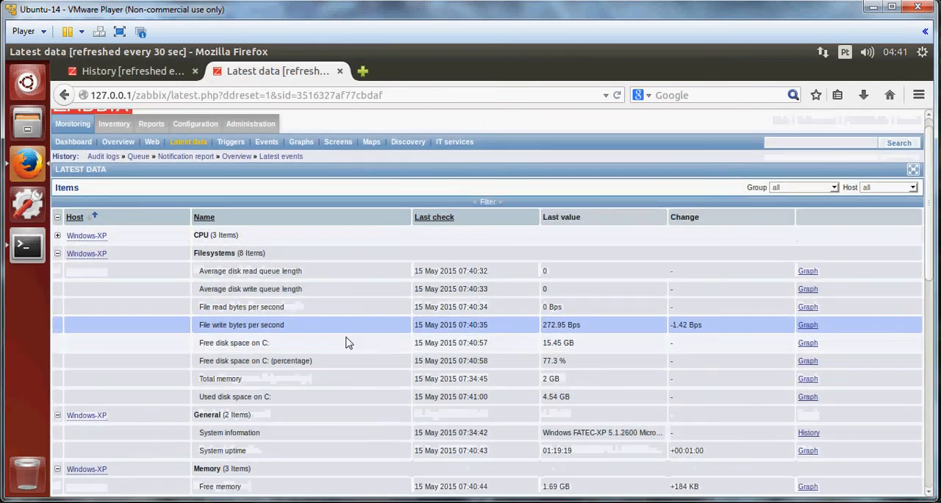
{"action": "scroll", "coordinate": [347, 343], "scroll_direction": "down", "scroll_amount": 5}
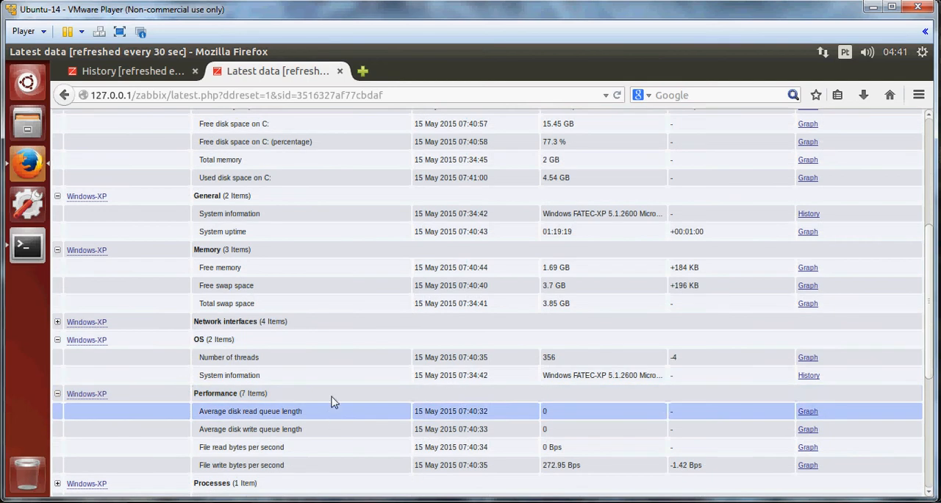
{"action": "scroll", "coordinate": [330, 401], "scroll_direction": "down", "scroll_amount": 6}
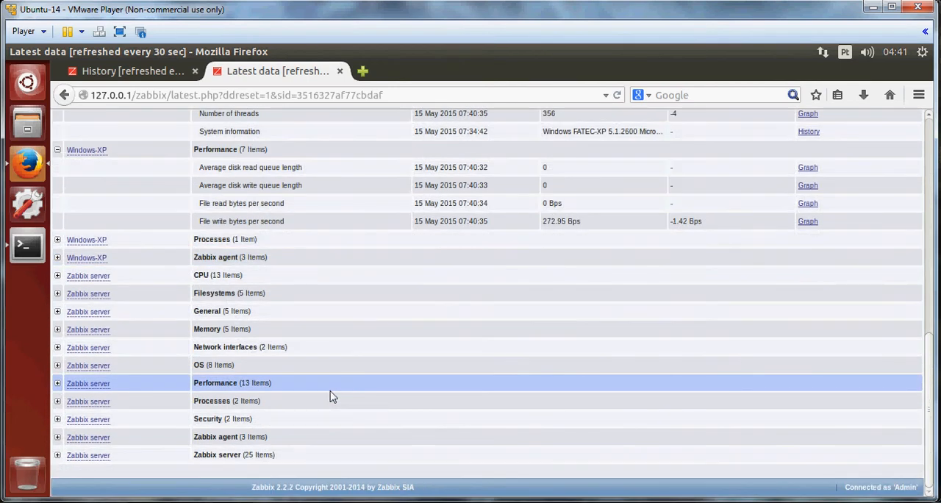
{"action": "scroll", "coordinate": [331, 396], "scroll_direction": "up", "scroll_amount": 12}
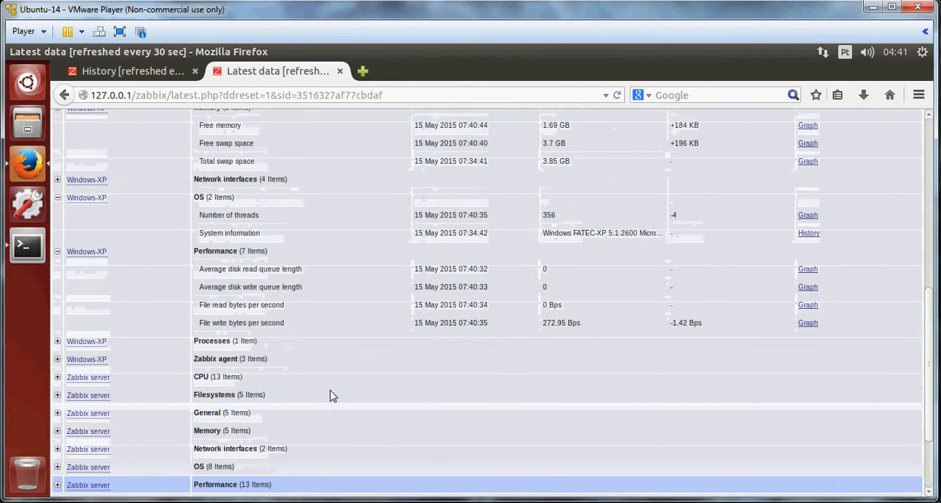